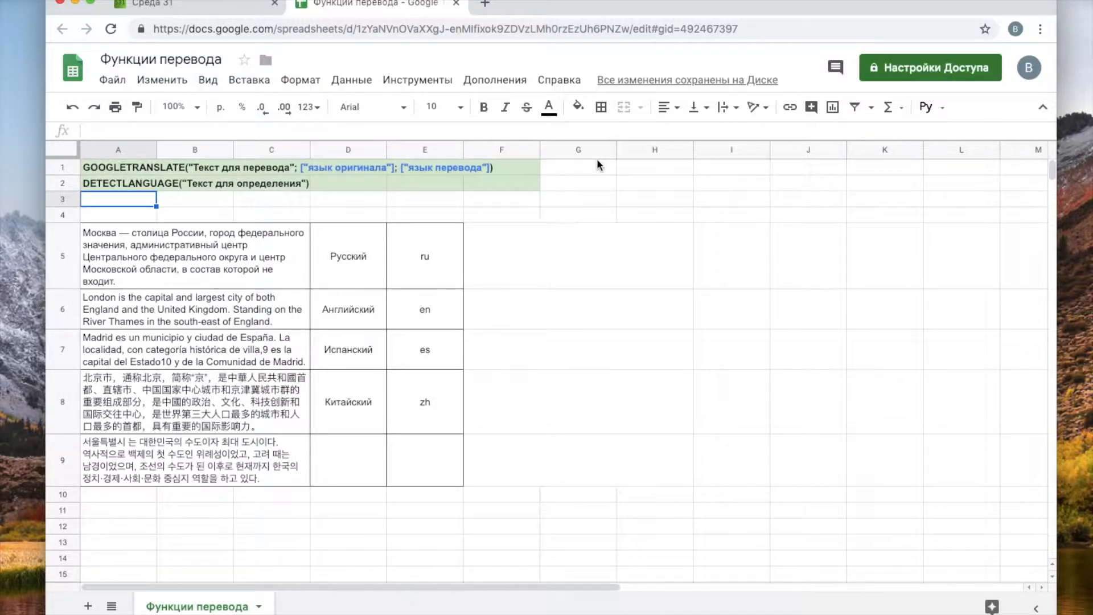
- Browse the function list, then review the five city texts in column A
{"action": "left_click", "coordinate": [572, 83]}
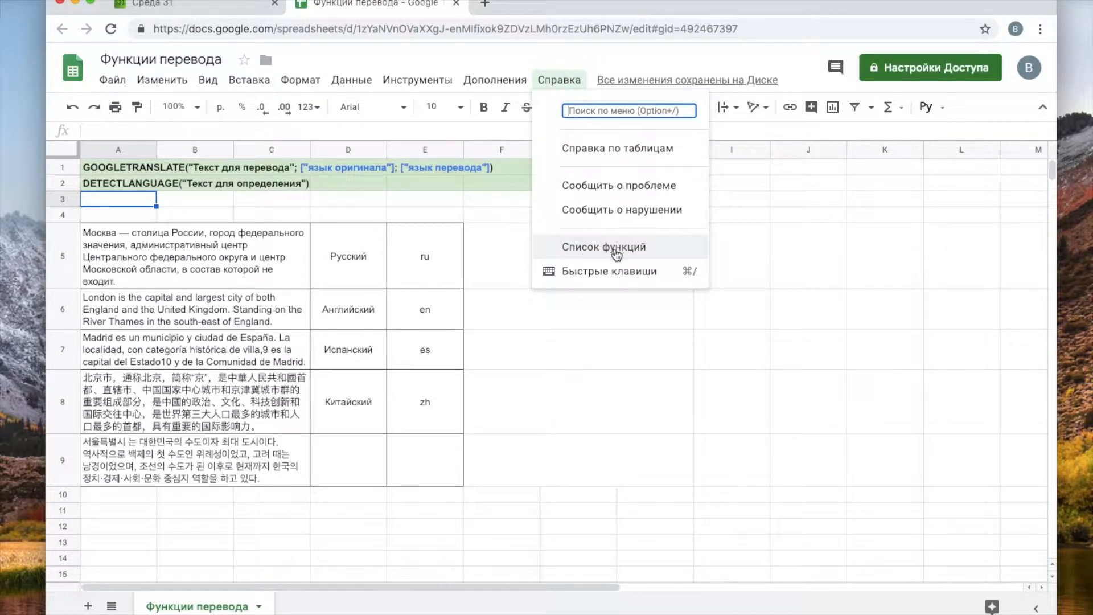
{"action": "left_click", "coordinate": [500, 216]}
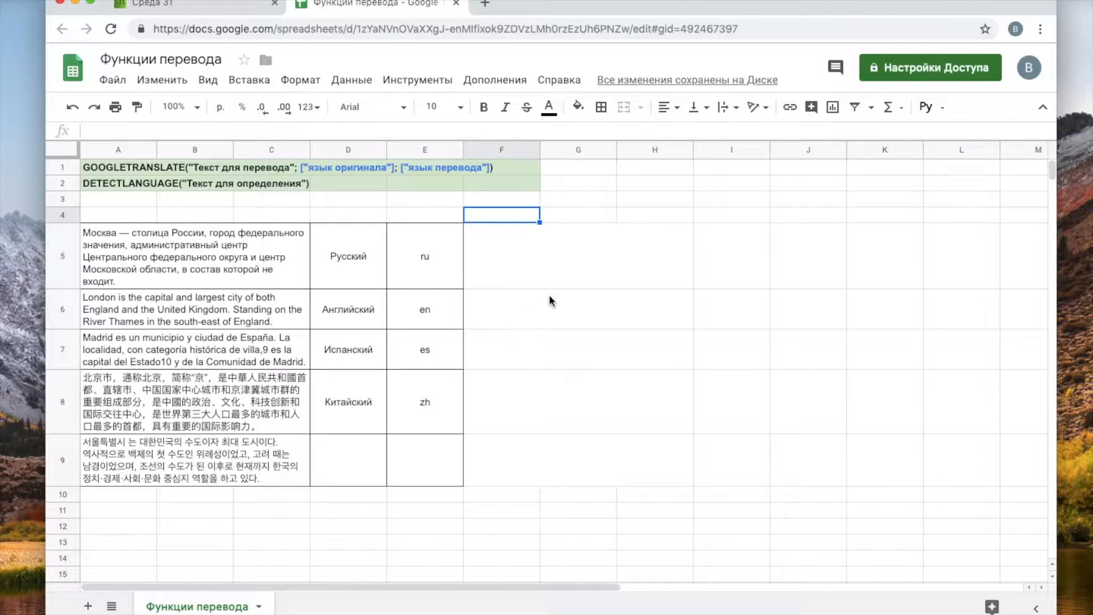
{"action": "left_click", "coordinate": [619, 281]}
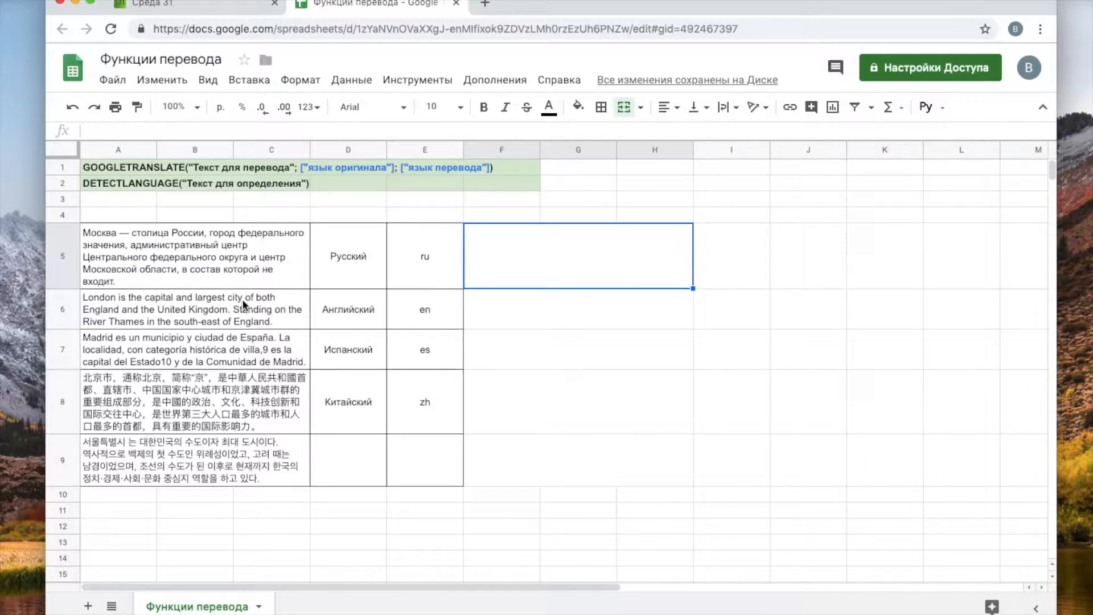
{"action": "left_click_drag", "start_coordinate": [214, 254], "coordinate": [248, 458]}
{"action": "left_click", "coordinate": [232, 256]}
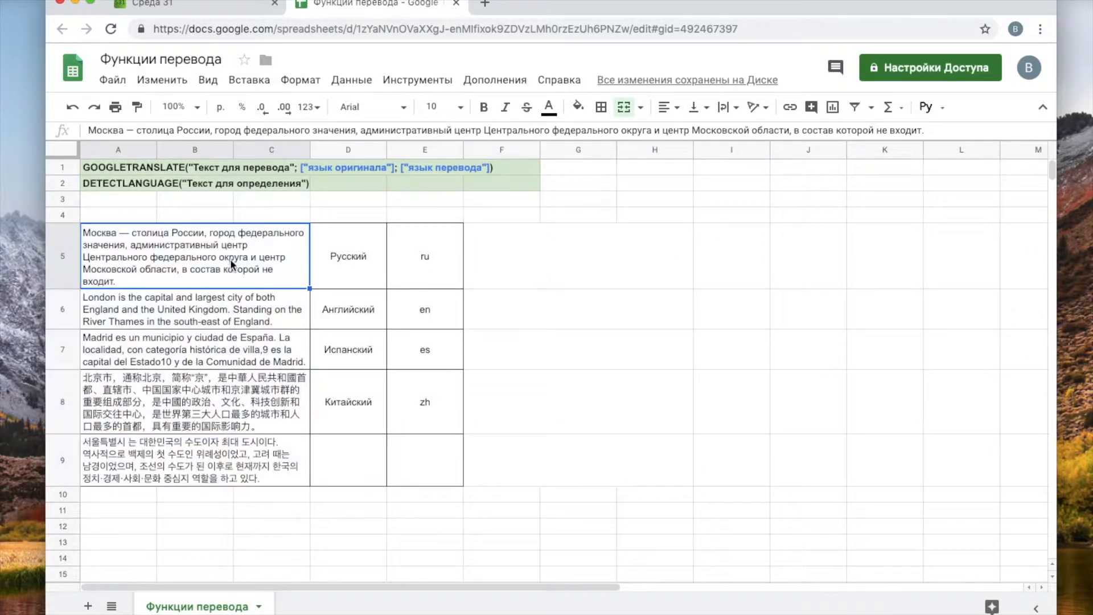
{"action": "left_click", "coordinate": [216, 313]}
{"action": "left_click", "coordinate": [221, 347]}
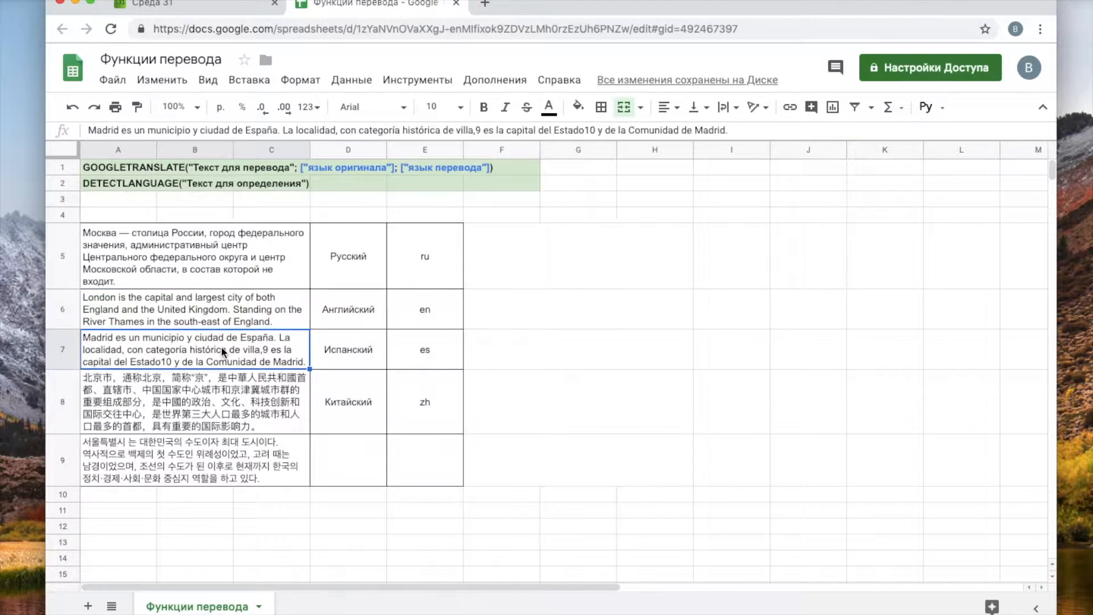
{"action": "left_click", "coordinate": [228, 411]}
{"action": "left_click", "coordinate": [230, 459]}
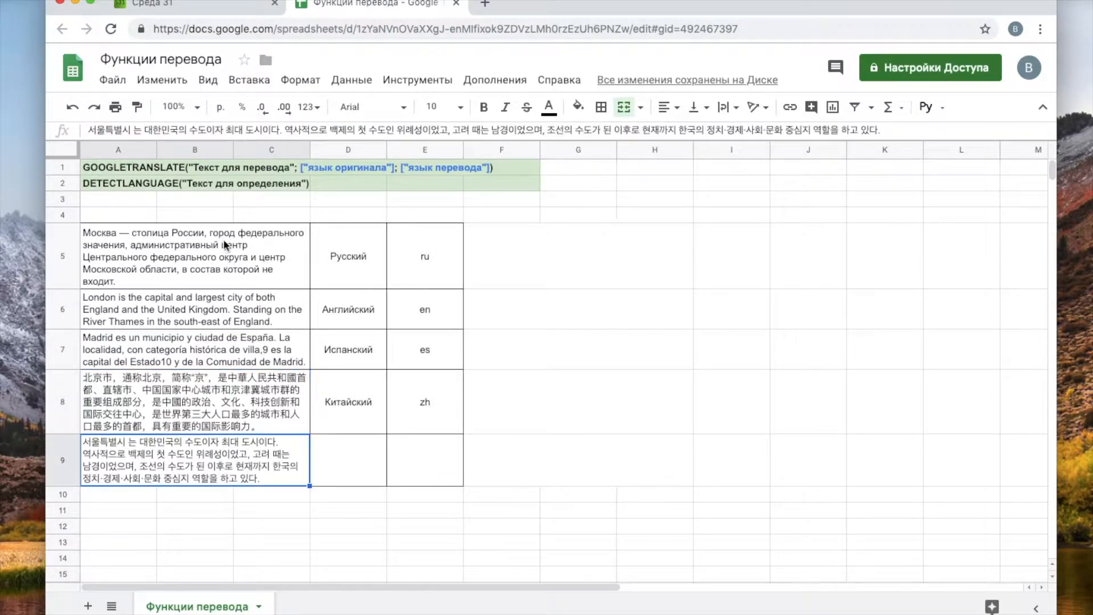
{"action": "left_click", "coordinate": [225, 242]}
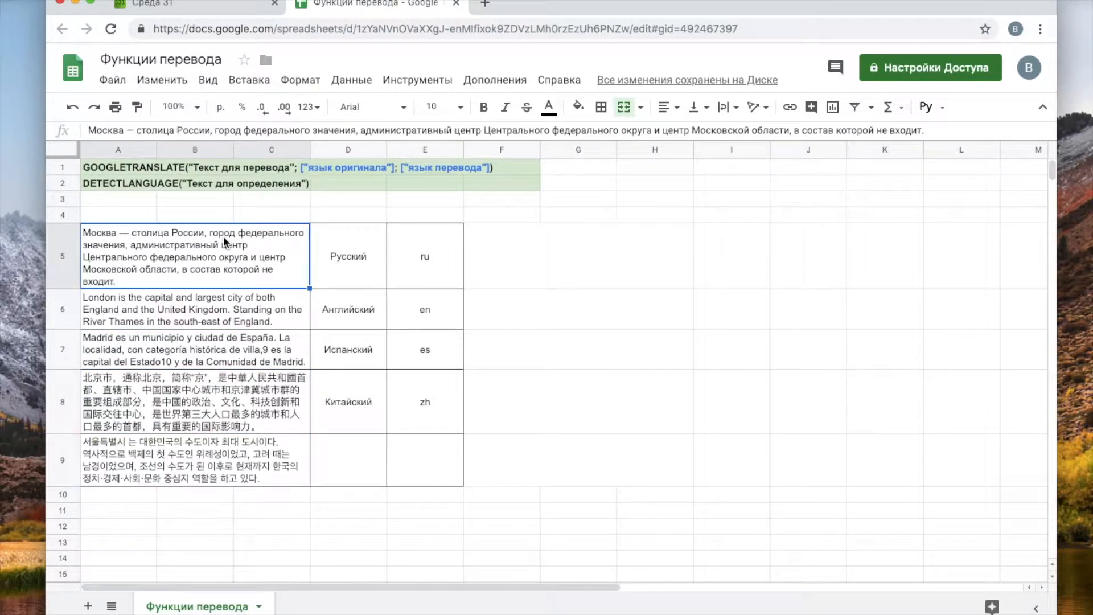
{"action": "left_click", "coordinate": [212, 318]}
{"action": "left_click", "coordinate": [209, 359]}
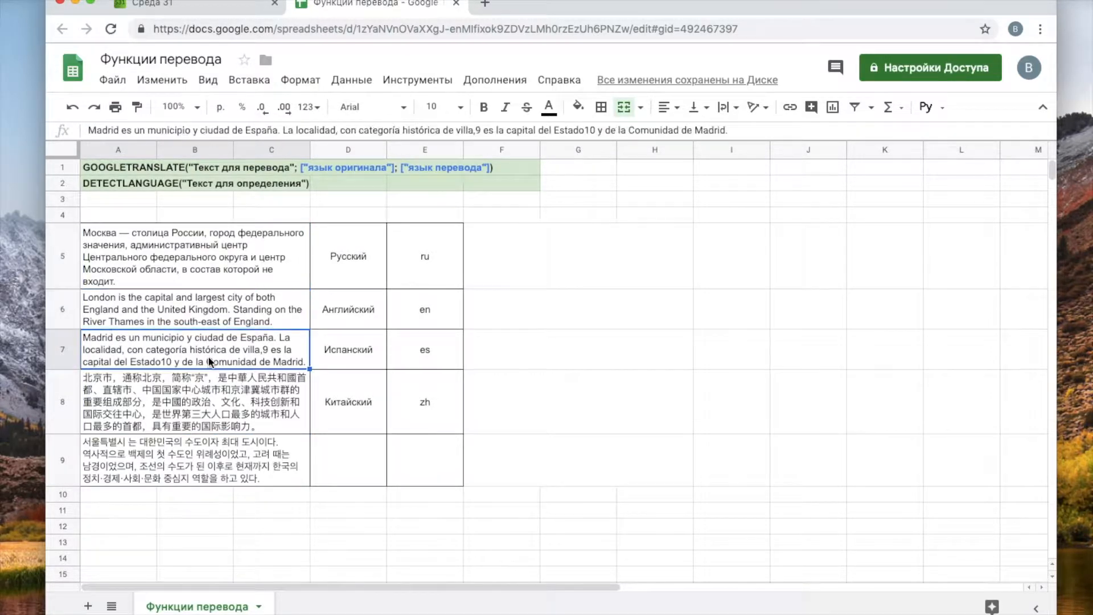
{"action": "left_click", "coordinate": [207, 394]}
{"action": "left_click", "coordinate": [204, 453]}
{"action": "left_click", "coordinate": [196, 398]}
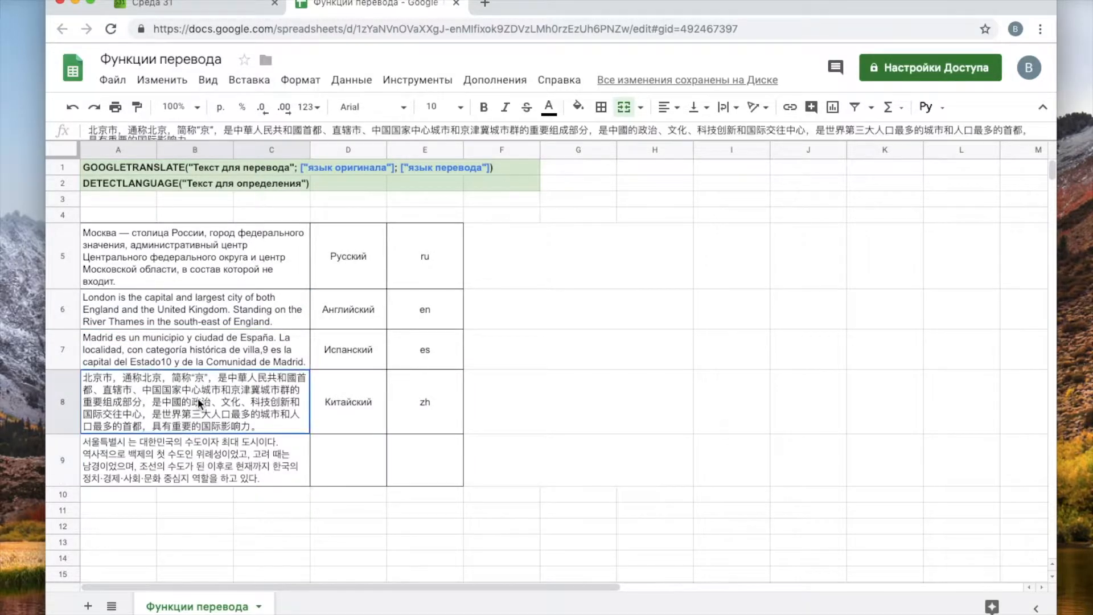
{"action": "left_click", "coordinate": [200, 336]}
{"action": "left_click", "coordinate": [204, 309]}
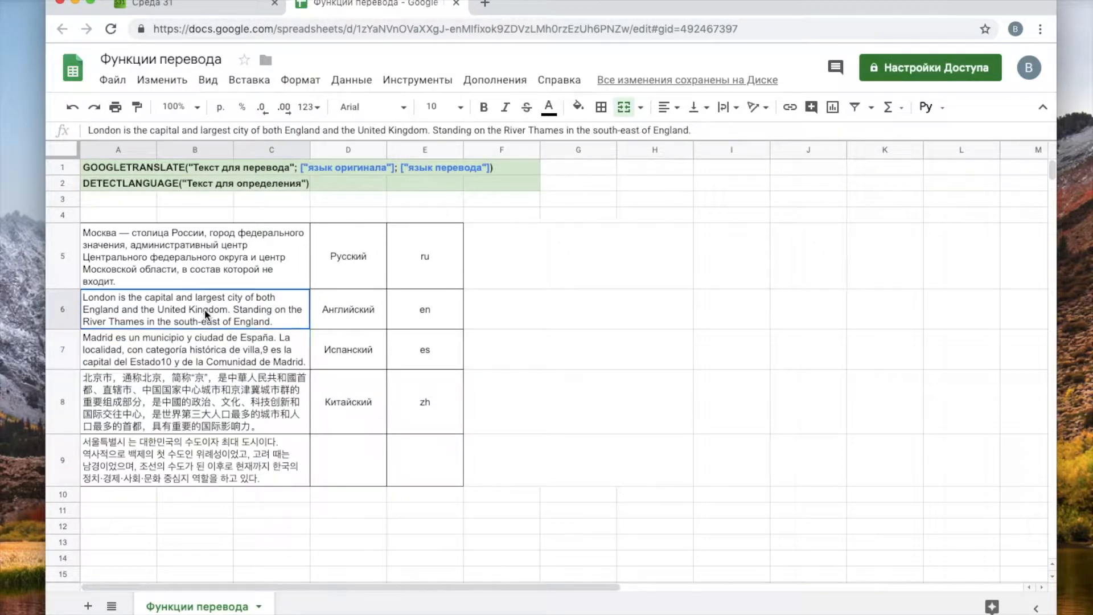
{"action": "left_click", "coordinate": [203, 255]}
- Compare the language names in column D, such as Русский, with the Moscow-to-Seoul texts
{"action": "left_click_drag", "start_coordinate": [358, 252], "coordinate": [369, 405]}
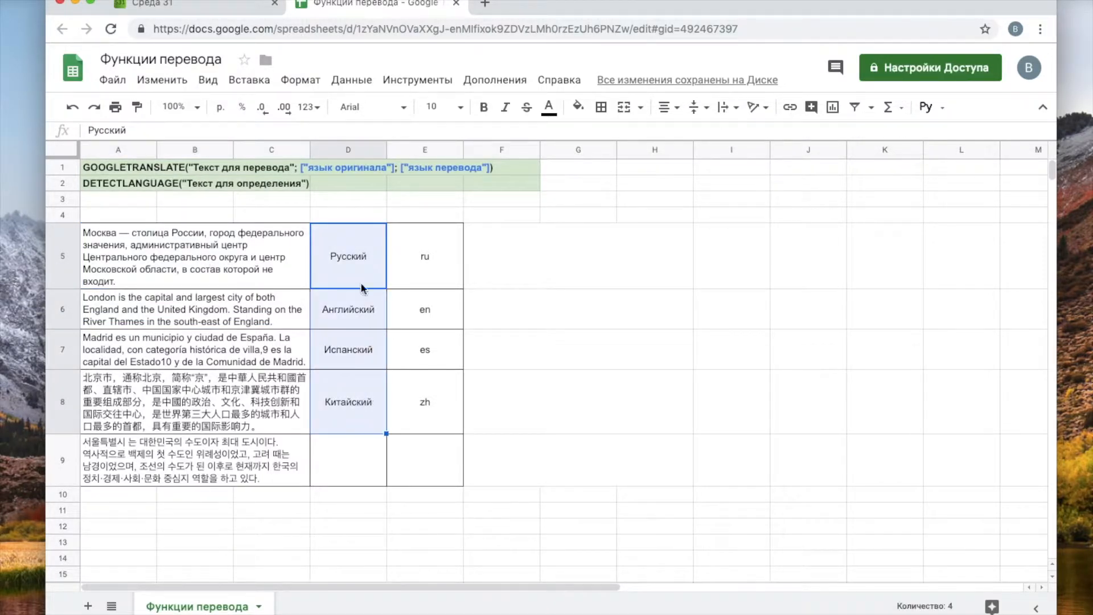
{"action": "left_click", "coordinate": [342, 251]}
{"action": "left_click", "coordinate": [244, 273]}
{"action": "left_click", "coordinate": [230, 313]}
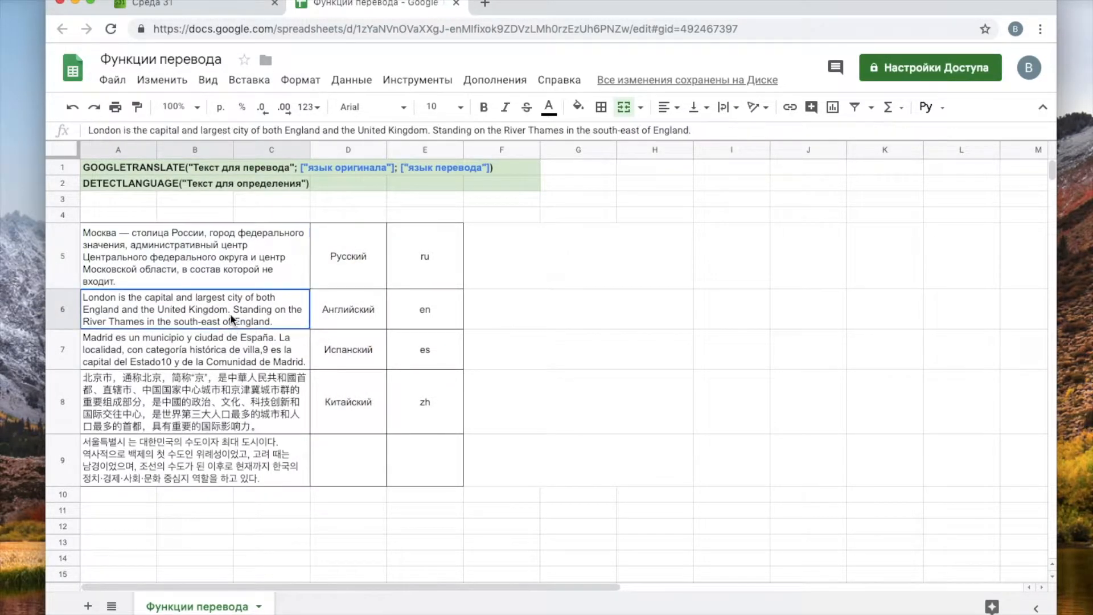
{"action": "left_click", "coordinate": [234, 345]}
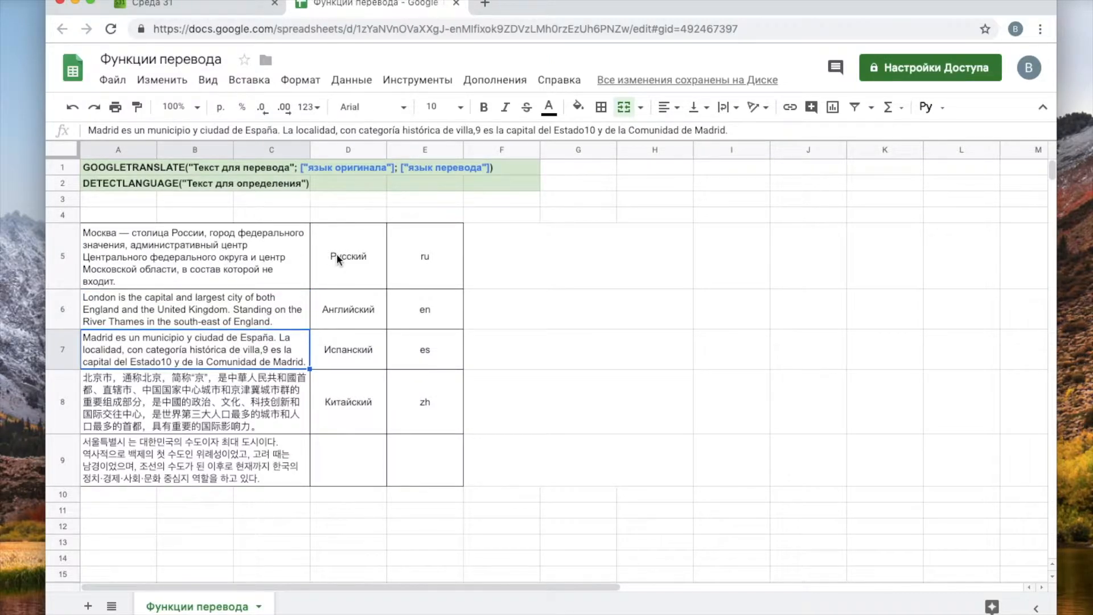
{"action": "left_click", "coordinate": [275, 252]}
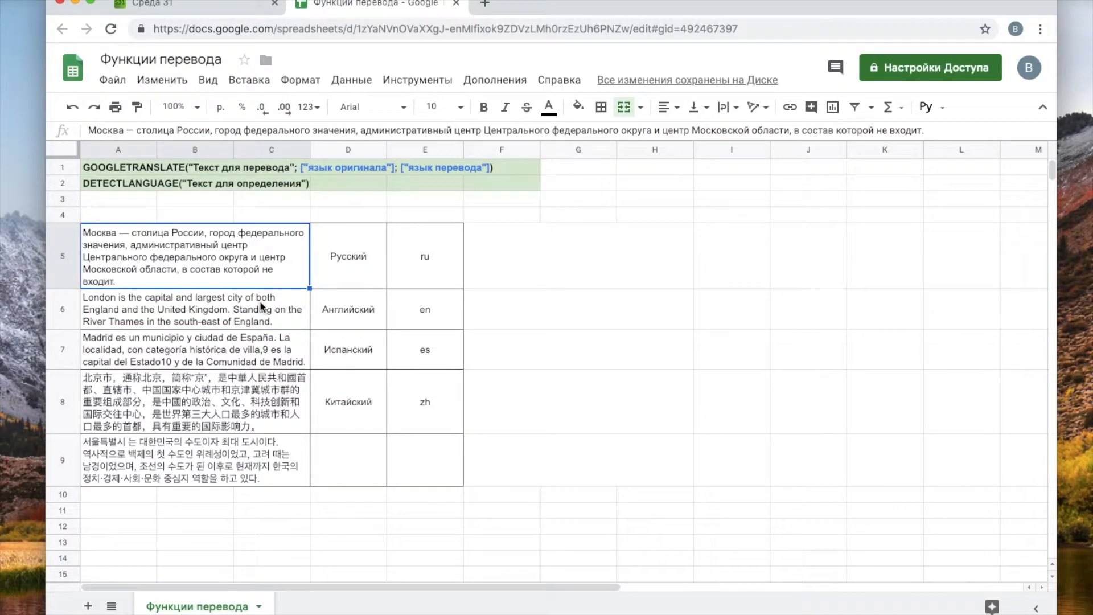
{"action": "left_click", "coordinate": [264, 310]}
{"action": "left_click", "coordinate": [280, 346]}
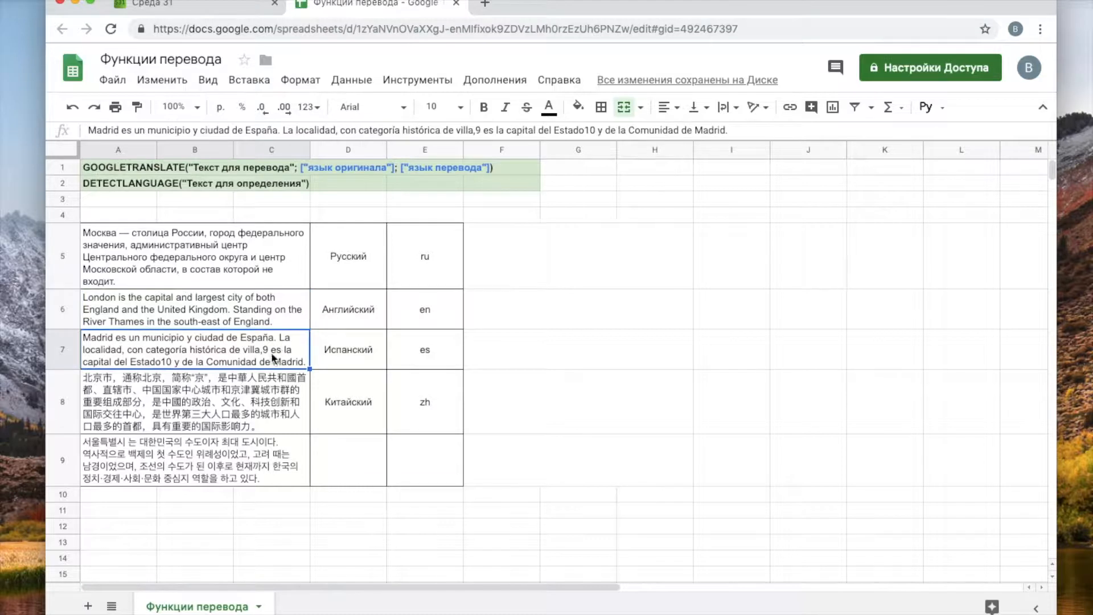
{"action": "left_click", "coordinate": [246, 392]}
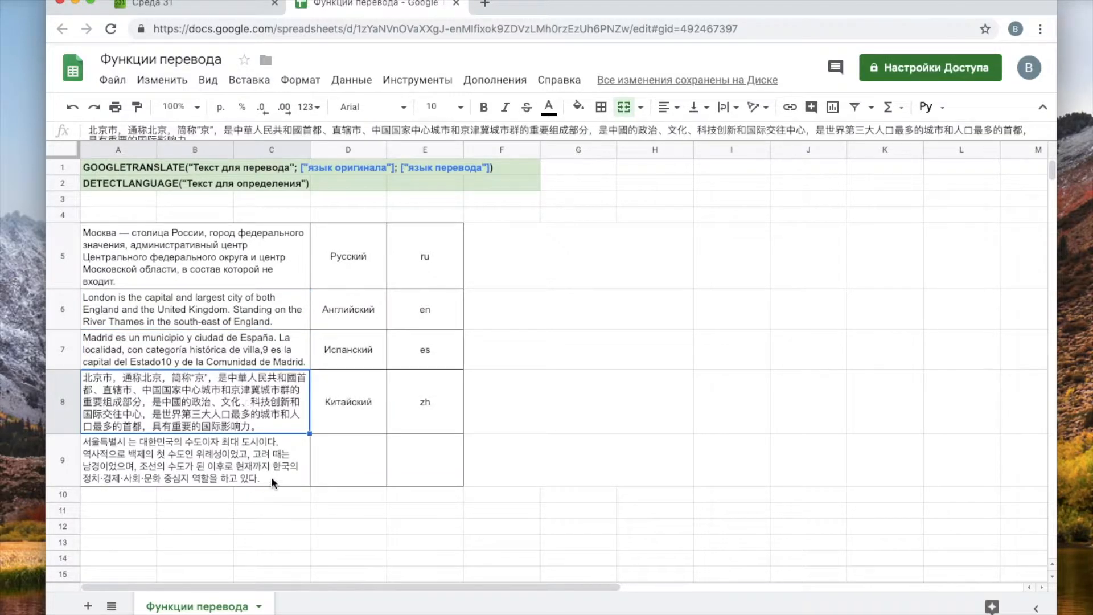
{"action": "left_click", "coordinate": [189, 455]}
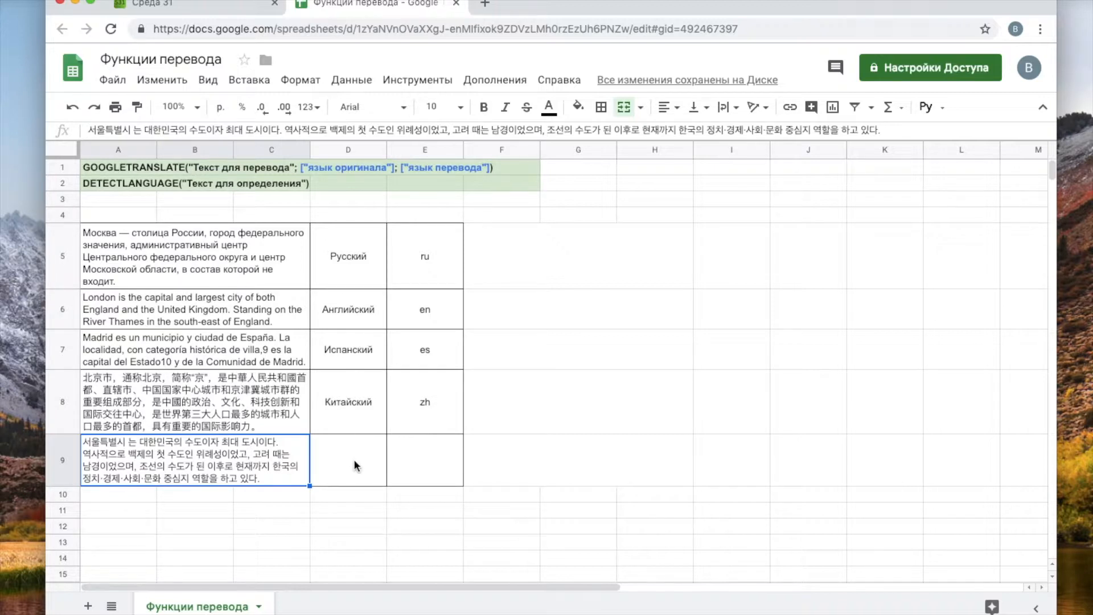
{"action": "left_click", "coordinate": [225, 258]}
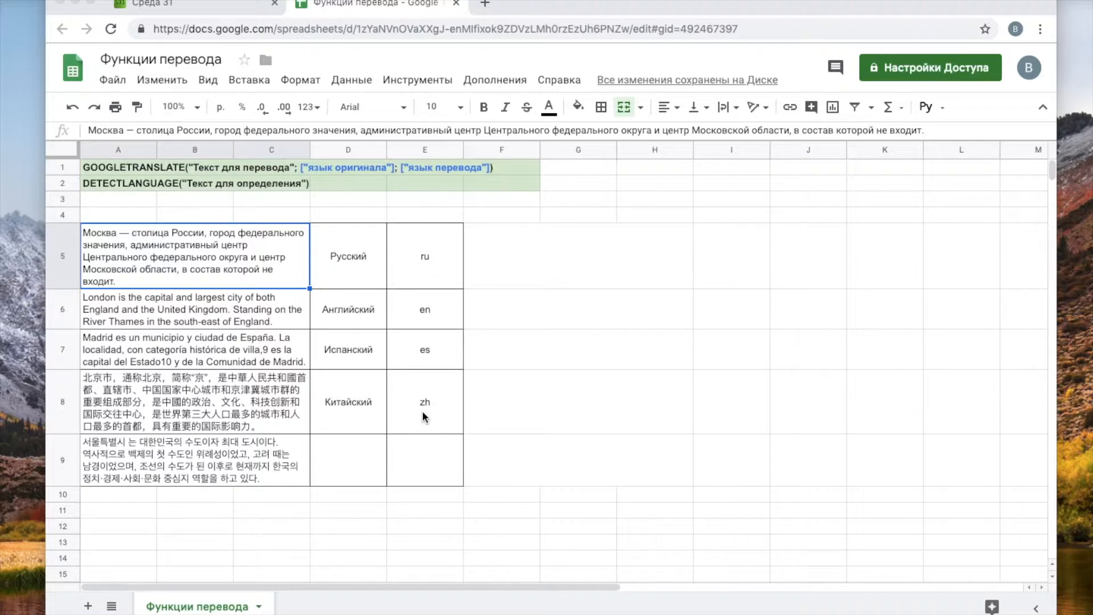
- Start =GOOGLETRANSLATE( in cell F5 beside the Moscow text using the =goo autocomplete
{"action": "left_click", "coordinate": [563, 260]}
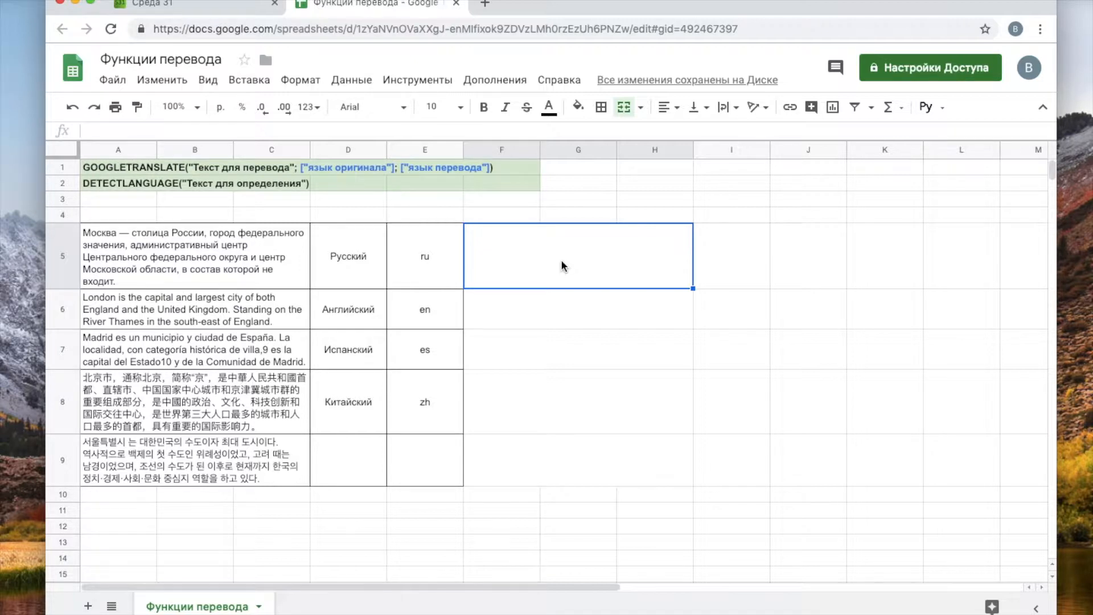
{"action": "left_click", "coordinate": [153, 256]}
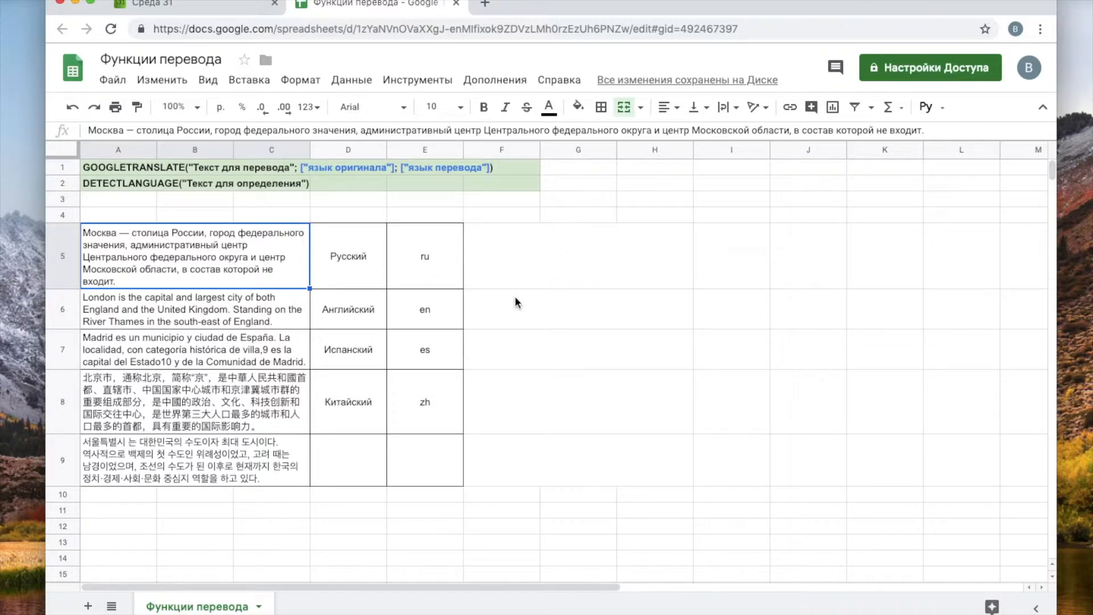
{"action": "left_click", "coordinate": [544, 256]}
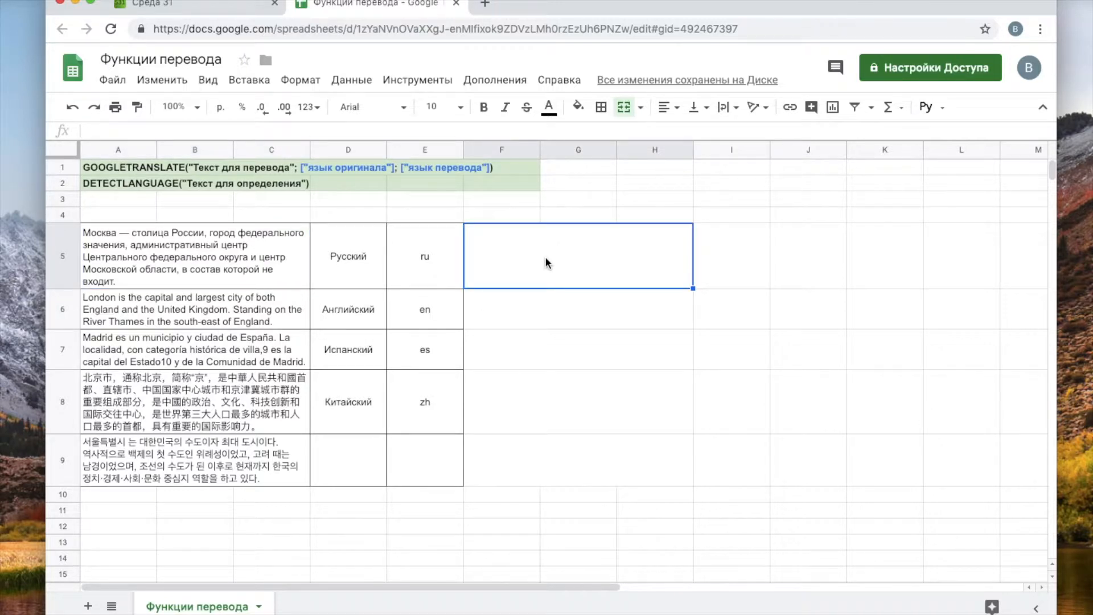
{"action": "type", "text": "="}
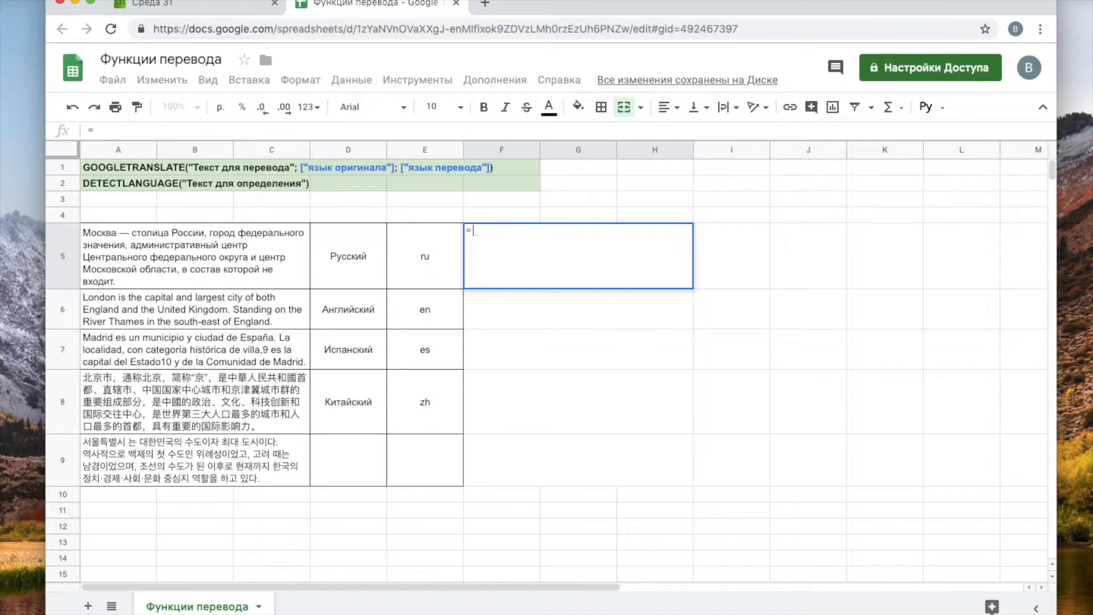
{"action": "type", "text": "goo"}
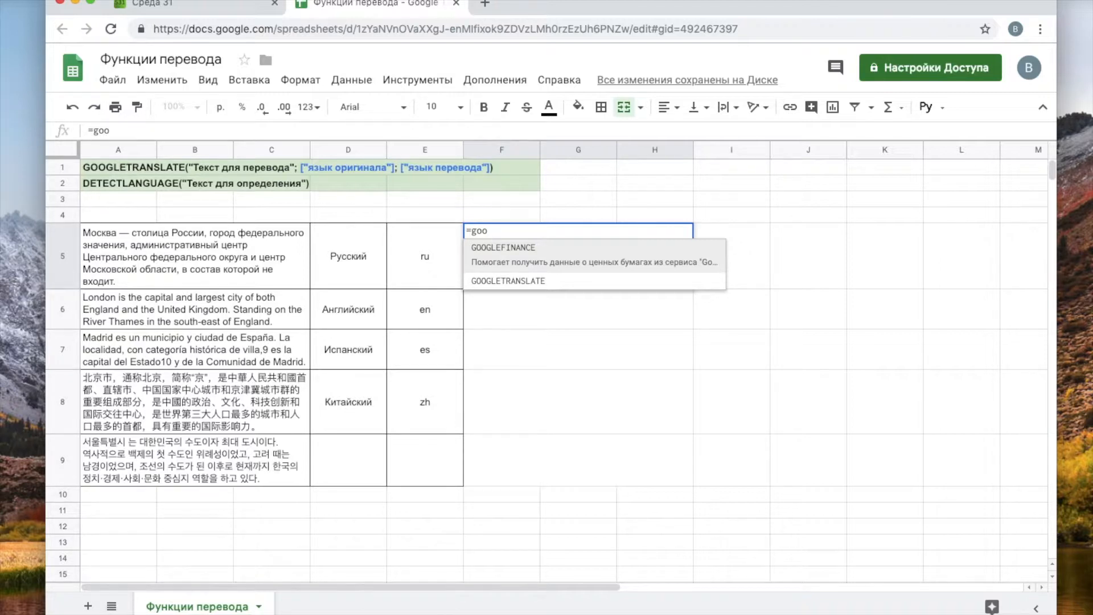
{"action": "key", "text": "Down"}
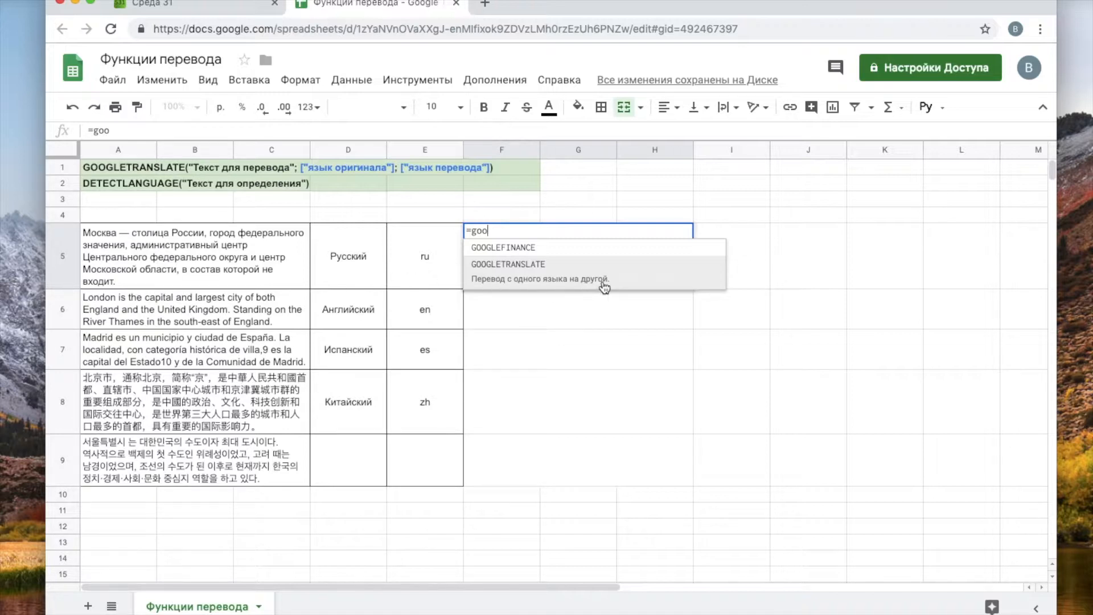
{"action": "left_click", "coordinate": [529, 288]}
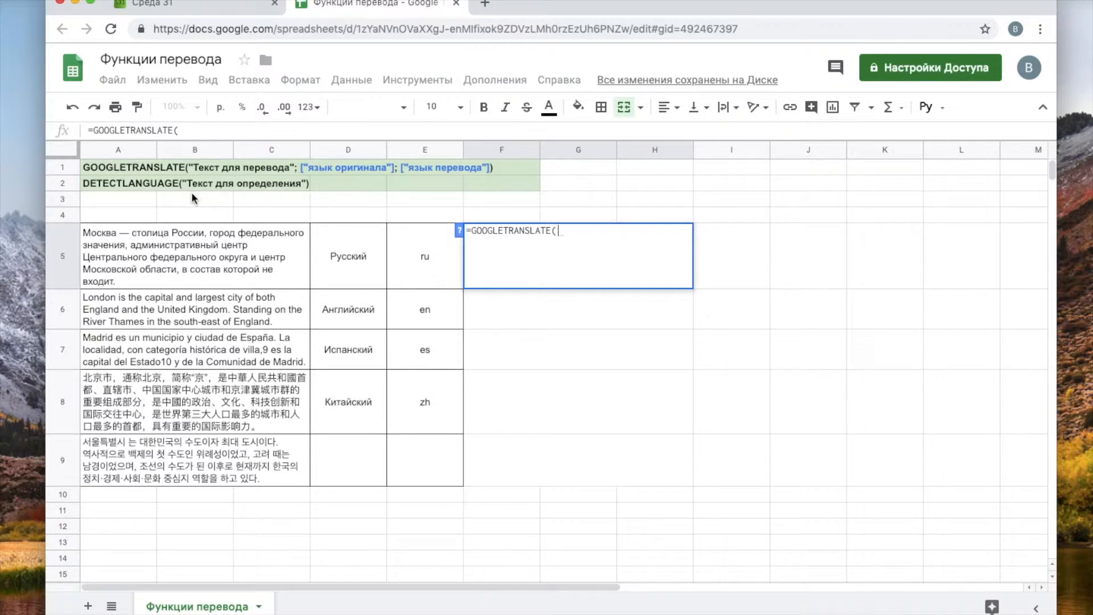
- Add the arguments "Добрый день";"ru";"en" to F5's GOOGLETRANSLATE formula
{"action": "type", "text": "\""}
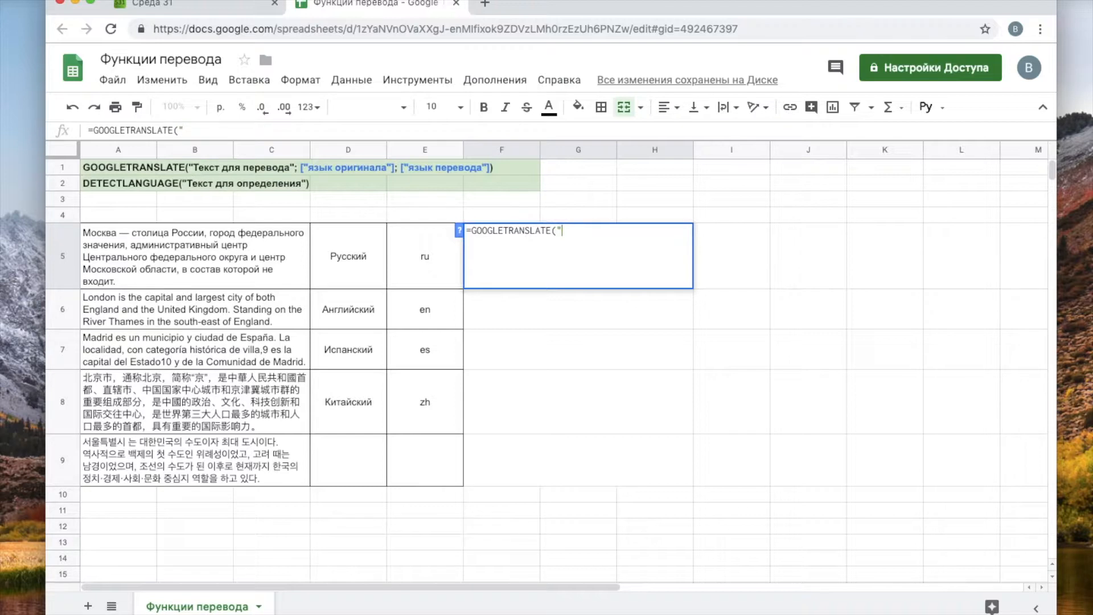
{"action": "type", "text": "Добрый де"}
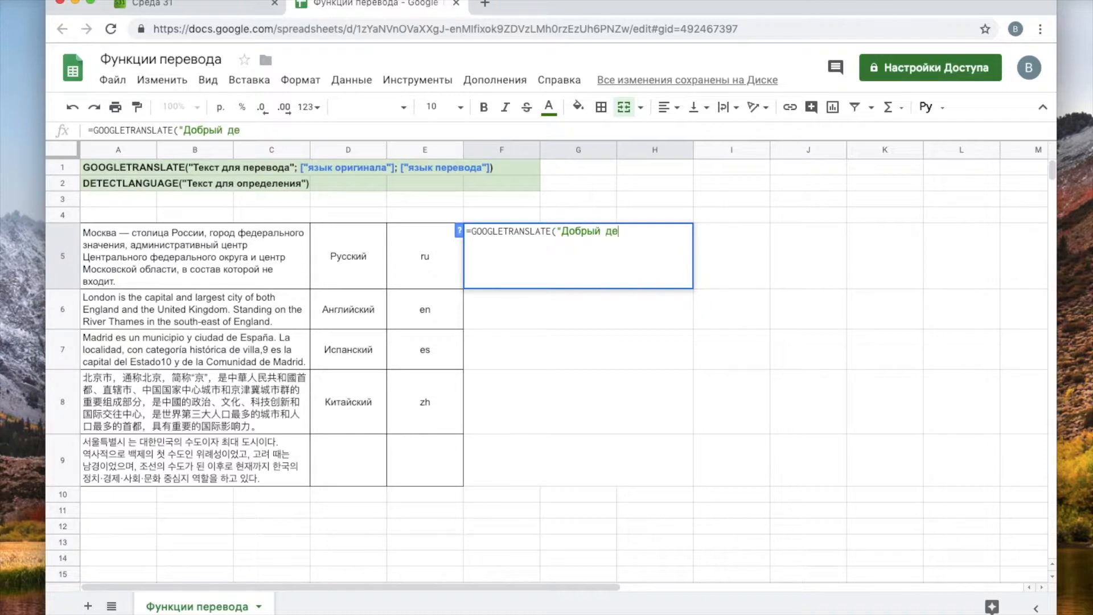
{"action": "type", "text": "нь\""}
{"action": "type", "text": ";"}
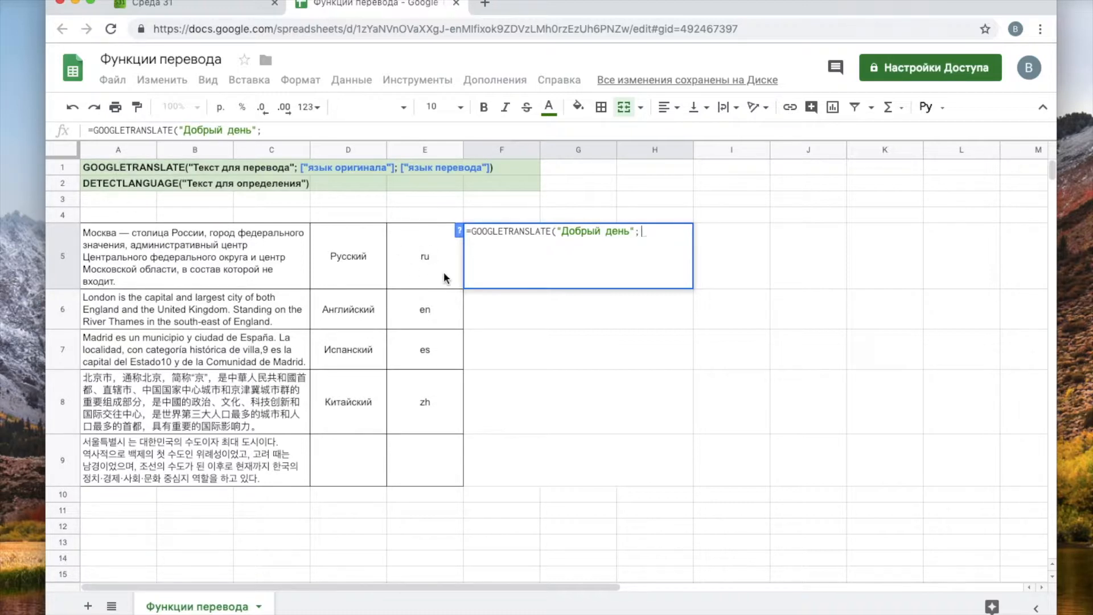
{"action": "type", "text": "Э"}
{"action": "key", "text": "BackSpace"}
{"action": "type", "text": "\""}
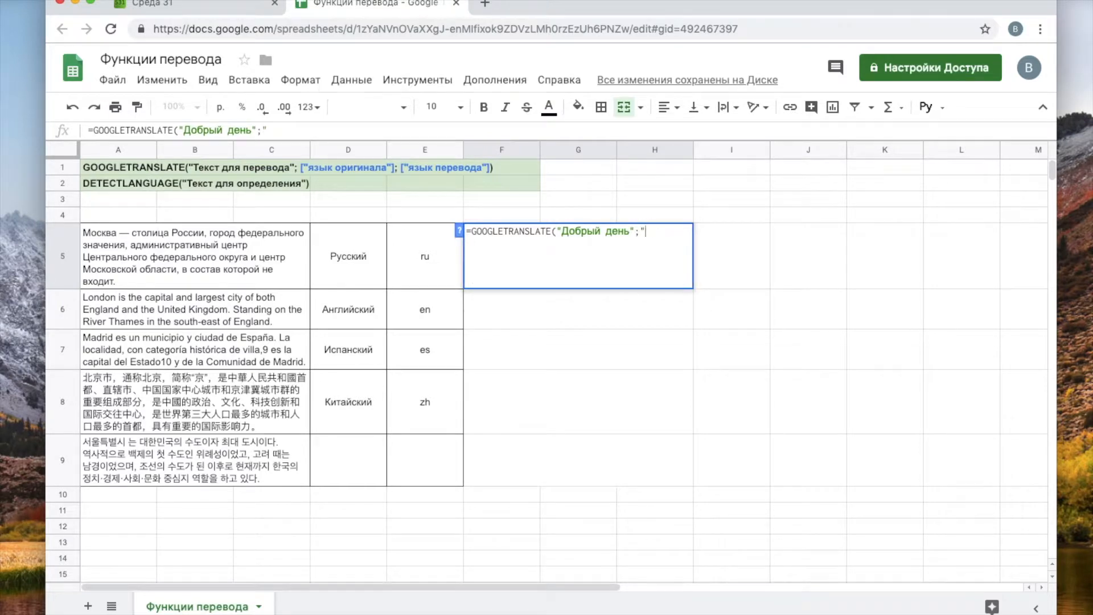
{"action": "type", "text": "ru\";"}
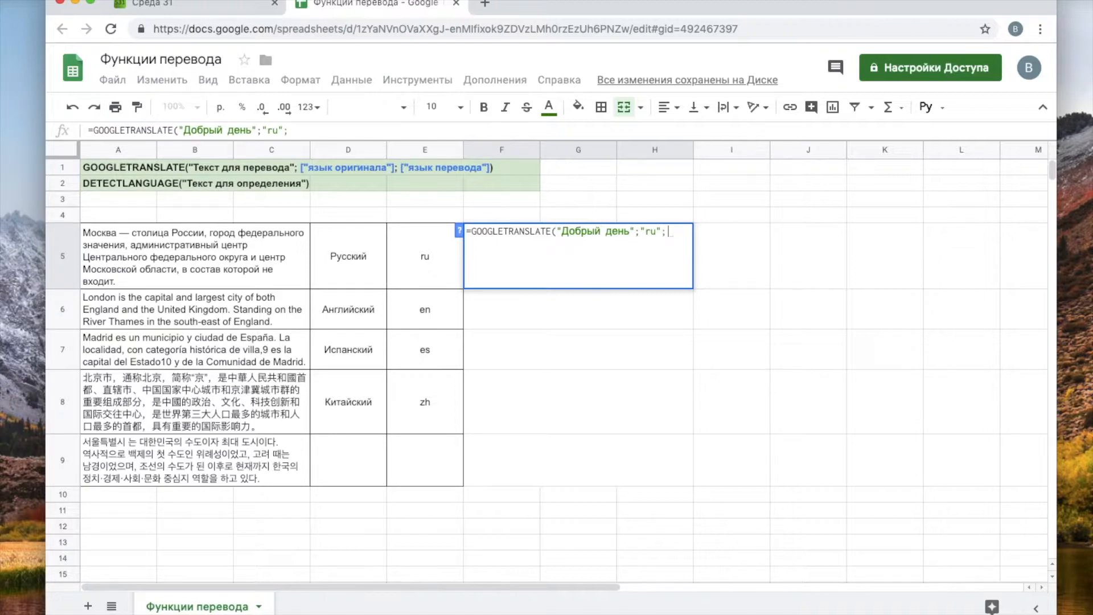
{"action": "type", "text": "\""}
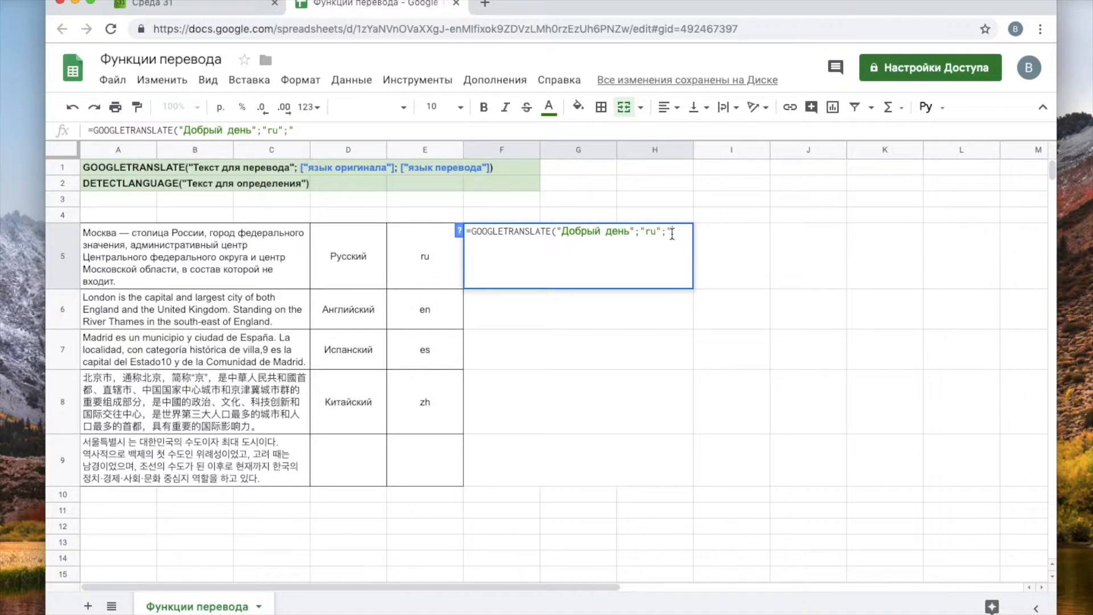
{"action": "type", "text": "en\""}
- Close the parenthesis and enter F5's formula so it returns "good day"
{"action": "type", "text": ")"}
{"action": "key", "text": "Return"}
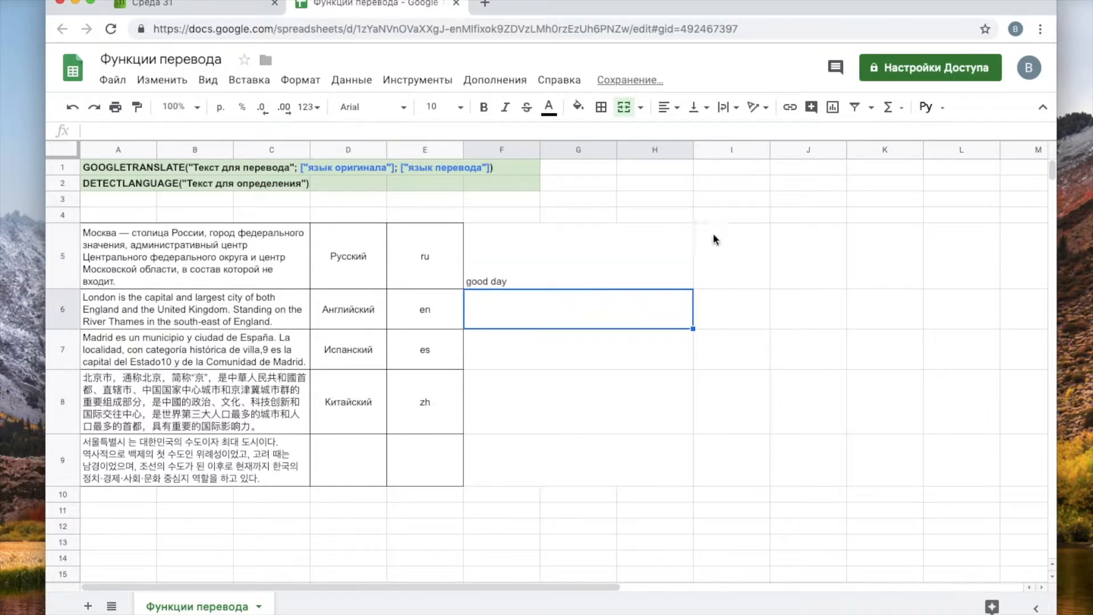
{"action": "double_click", "coordinate": [564, 248]}
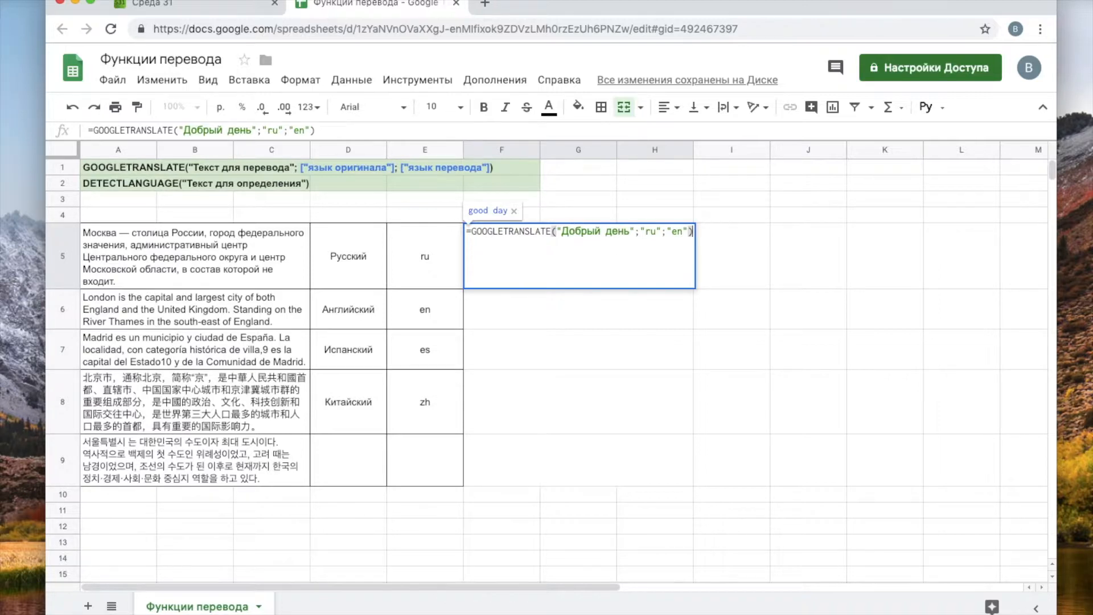
{"action": "key", "text": "Escape"}
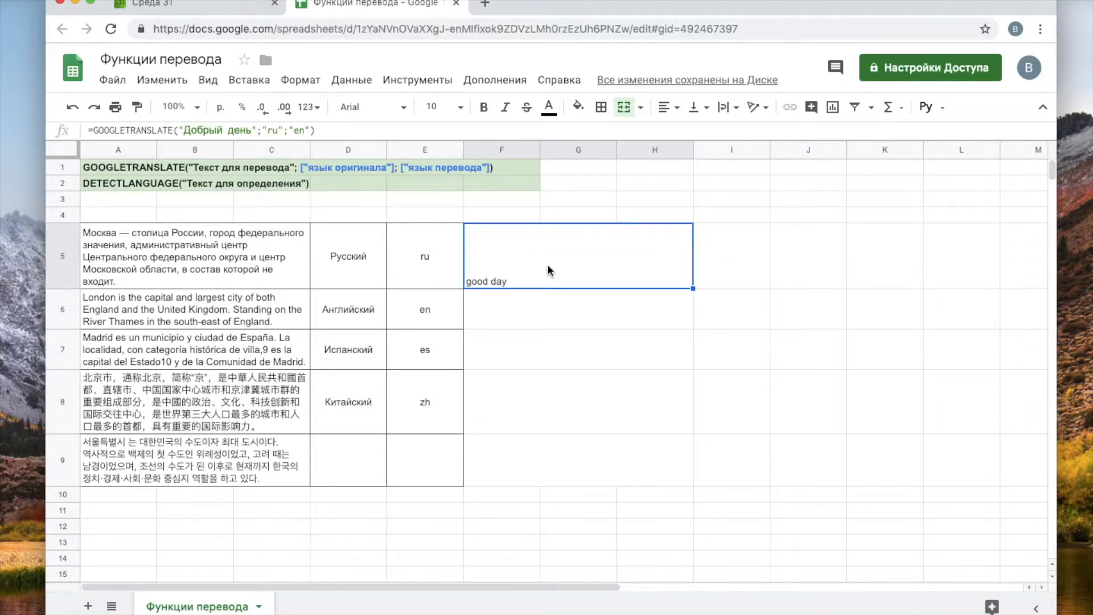
- Reopen F5's formula several times to inspect it
{"action": "double_click", "coordinate": [545, 268]}
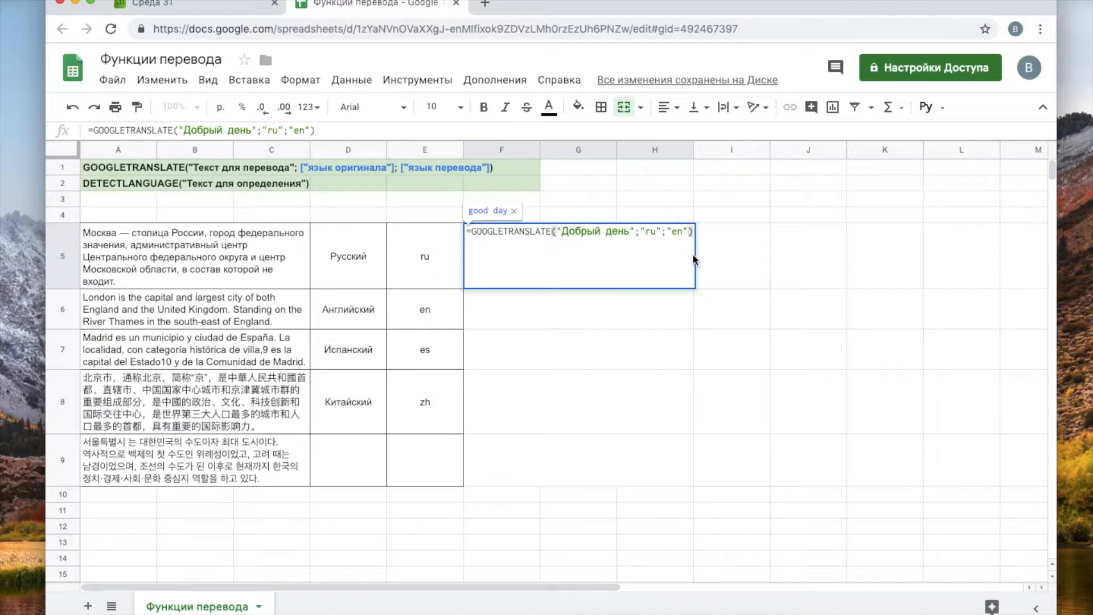
{"action": "left_click", "coordinate": [725, 259]}
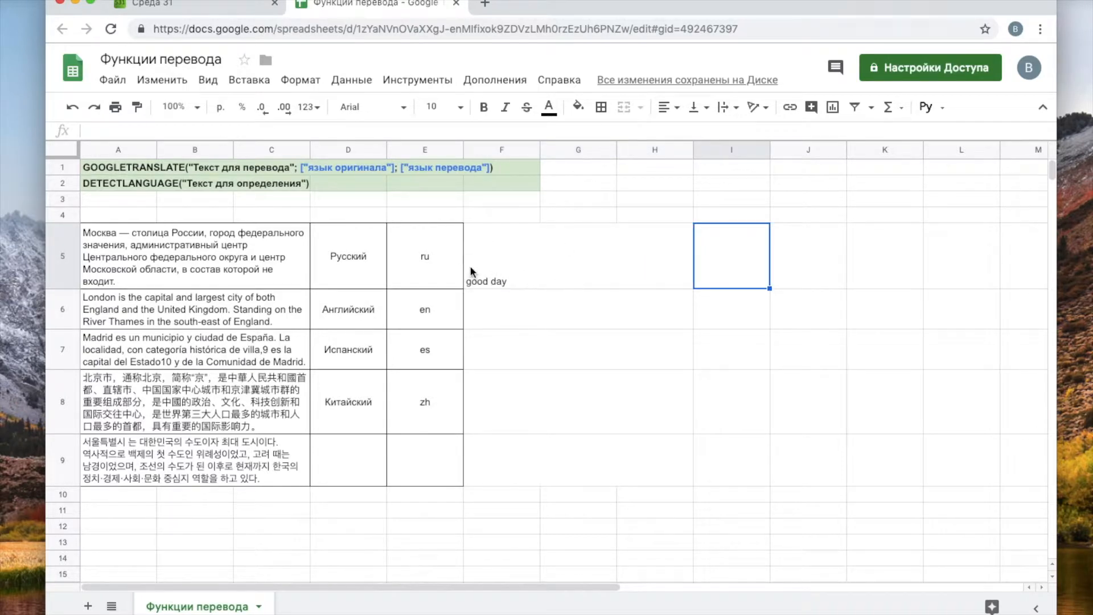
{"action": "double_click", "coordinate": [550, 258]}
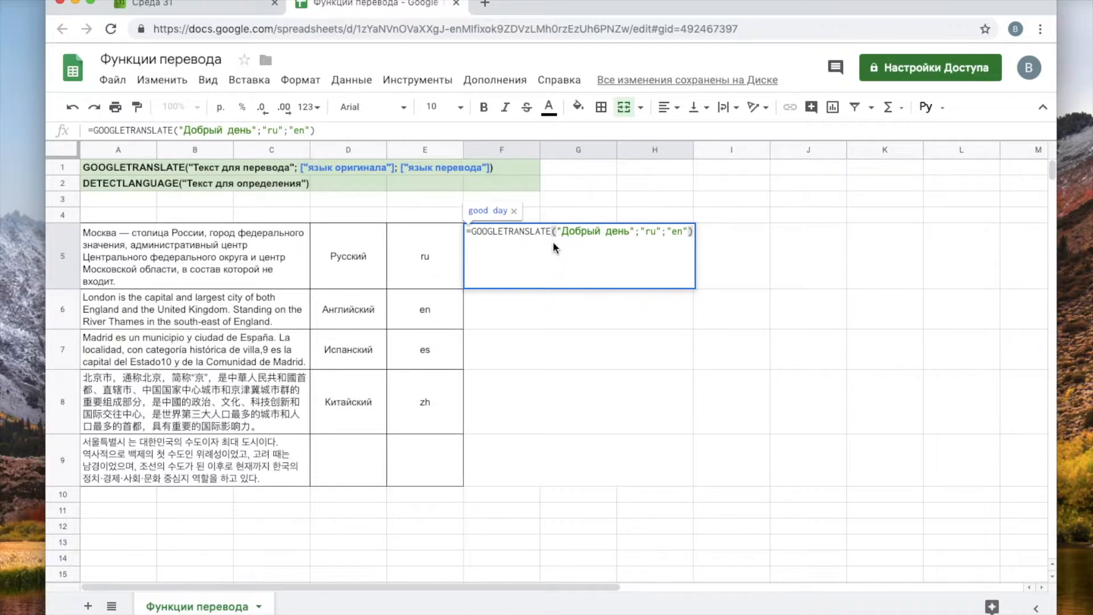
{"action": "left_click", "coordinate": [732, 259]}
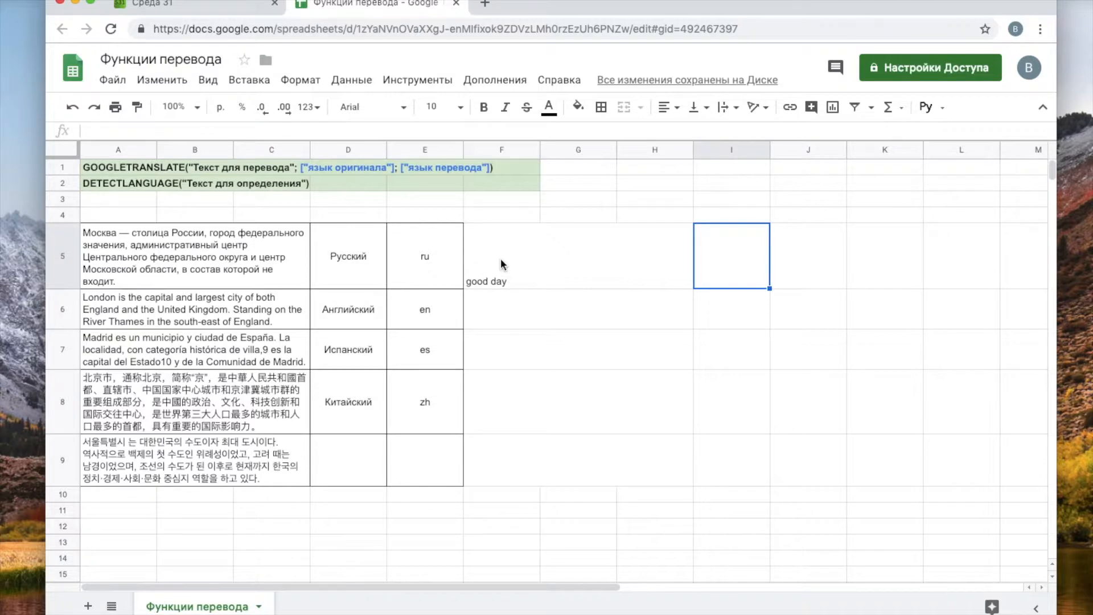
{"action": "double_click", "coordinate": [501, 263]}
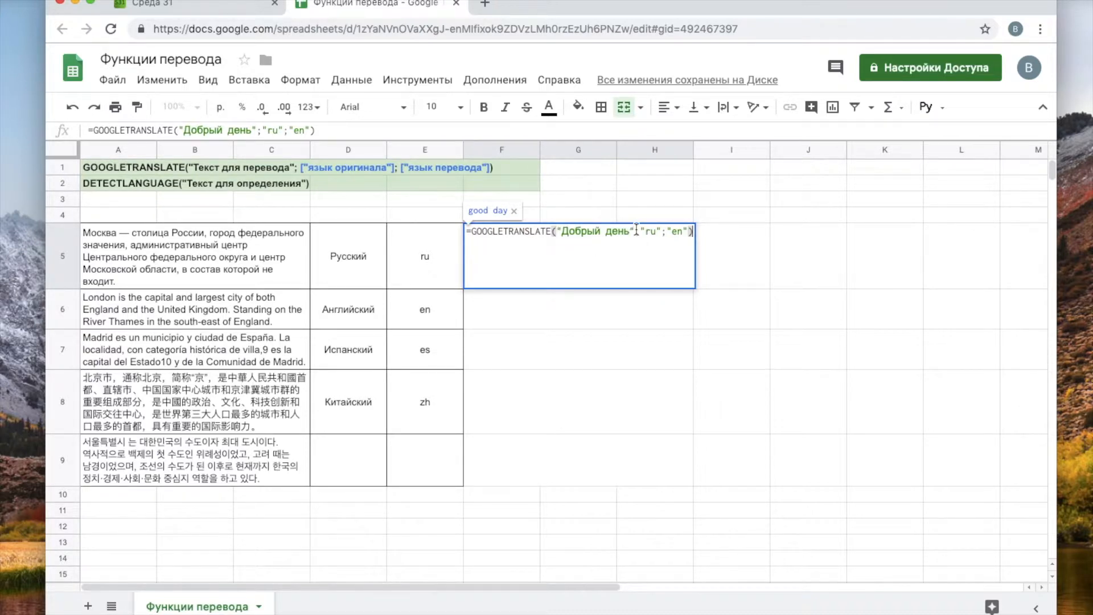
- Replace "Добрый день" in F5's formula with A5, giving =GOOGLETRANSLATE(A5;"ru";"en")
{"action": "left_click_drag", "start_coordinate": [635, 230], "coordinate": [560, 231]}
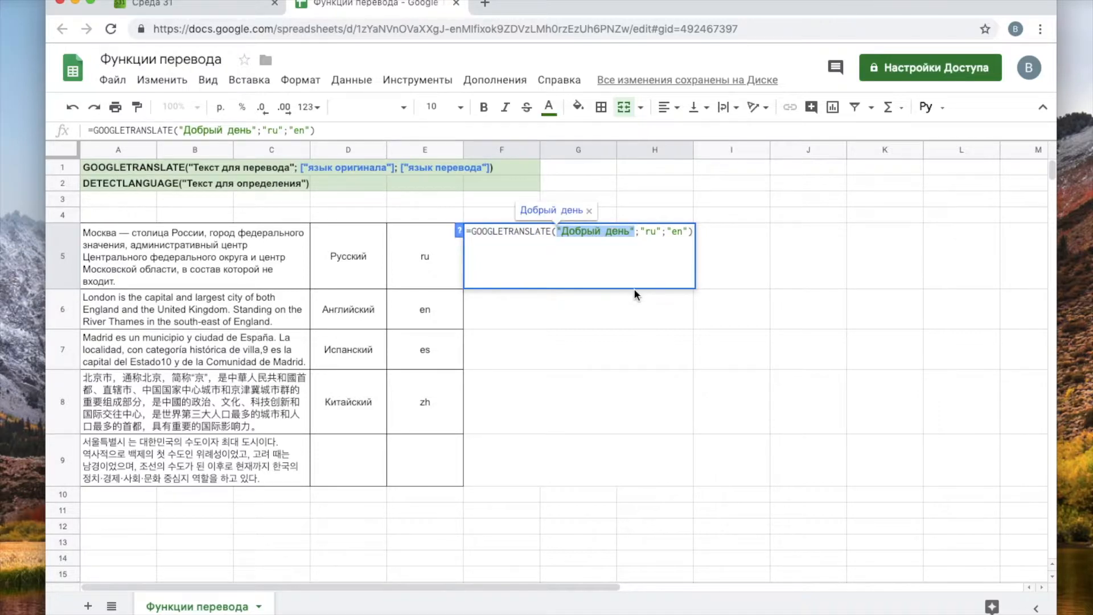
{"action": "key", "text": "BackSpace"}
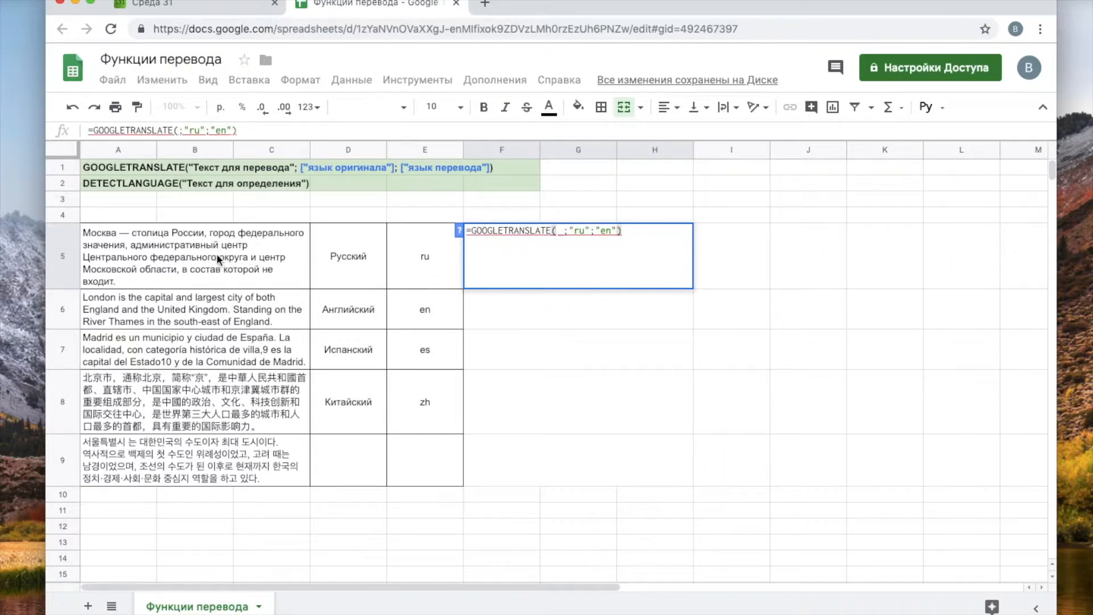
{"action": "left_click", "coordinate": [114, 257]}
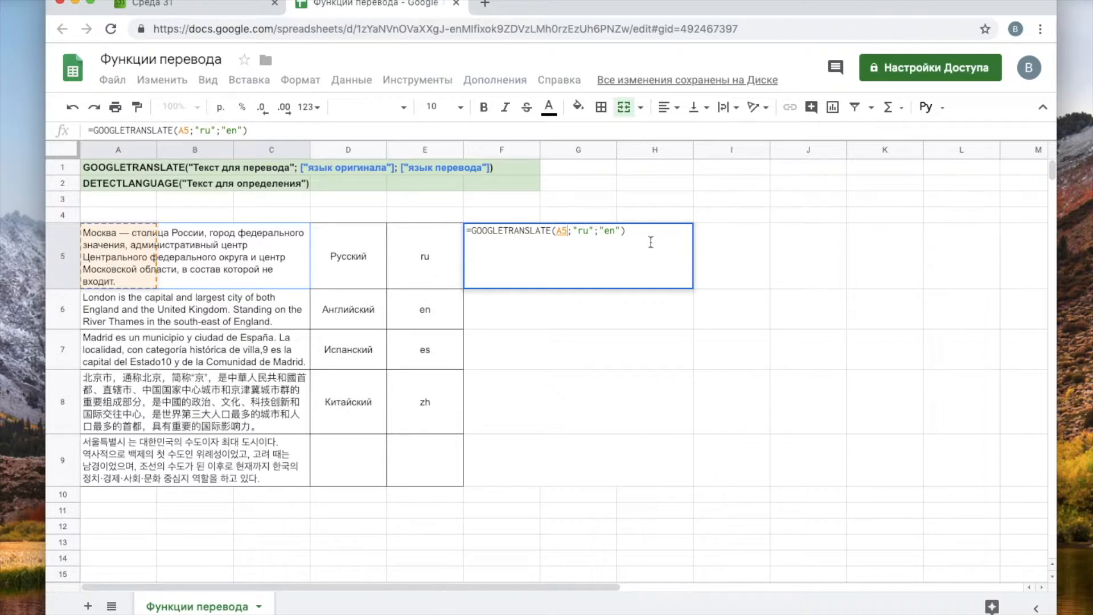
{"action": "key", "text": "Return"}
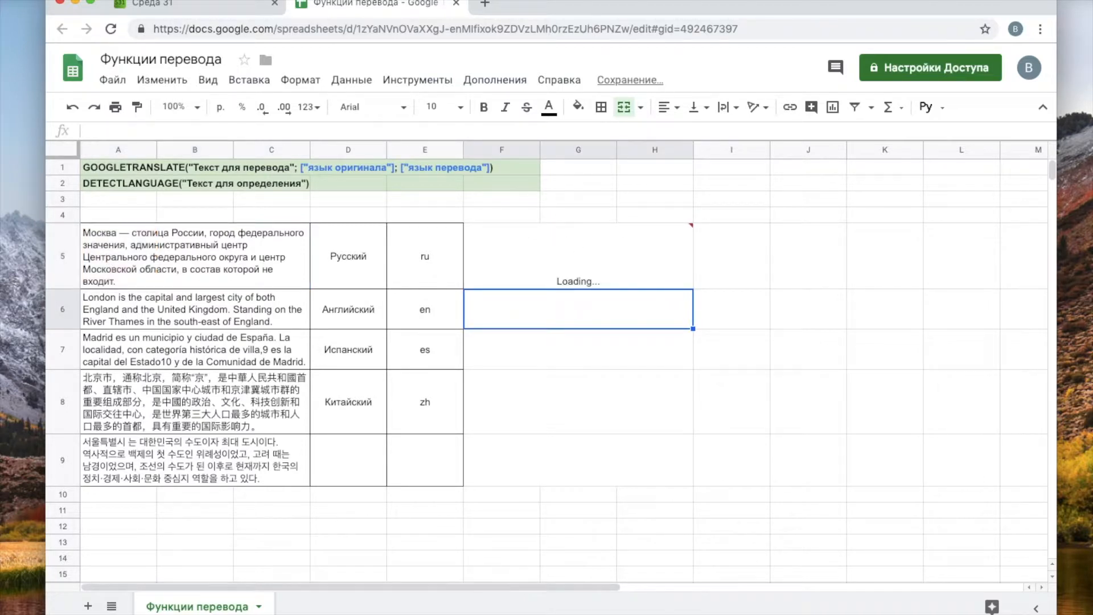
- Compare F5's English result with the Russian source in A5 and reopen the formula
{"action": "left_click", "coordinate": [622, 260]}
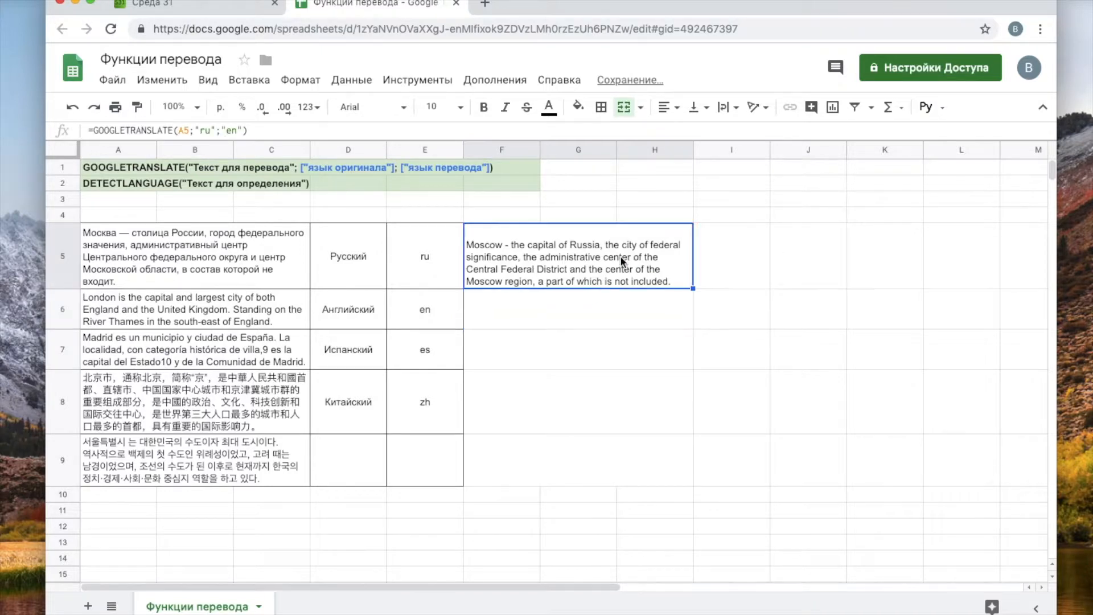
{"action": "left_click", "coordinate": [155, 253]}
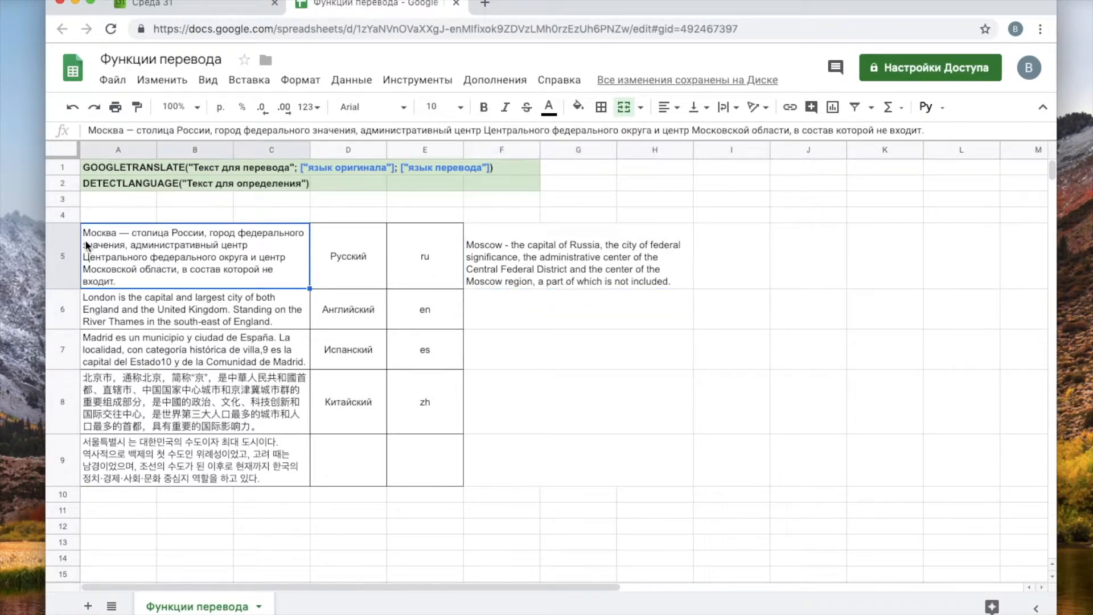
{"action": "left_click", "coordinate": [547, 268]}
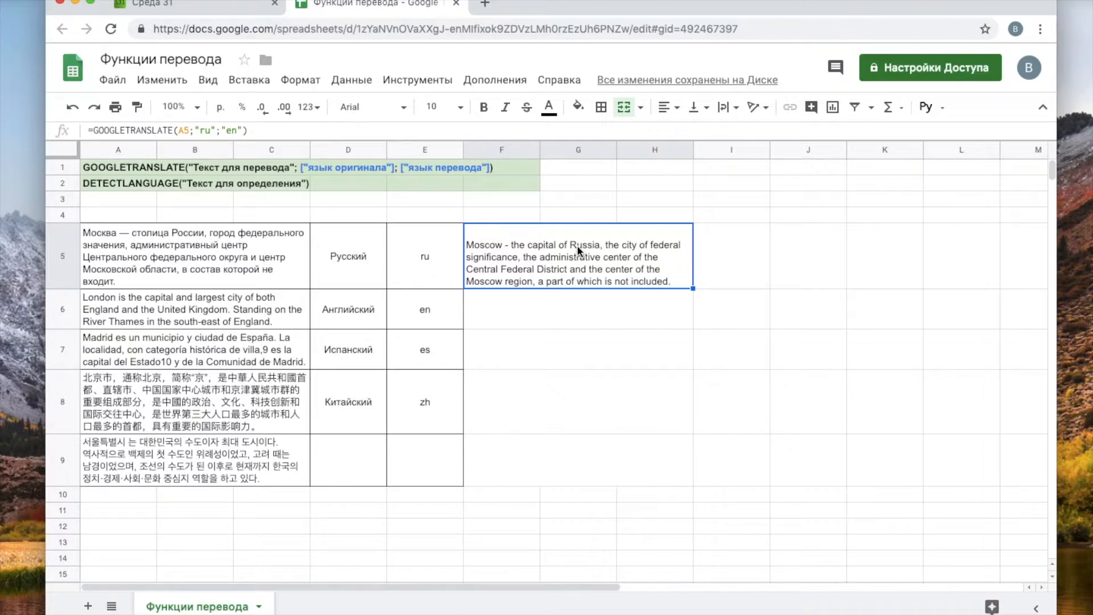
{"action": "double_click", "coordinate": [534, 257]}
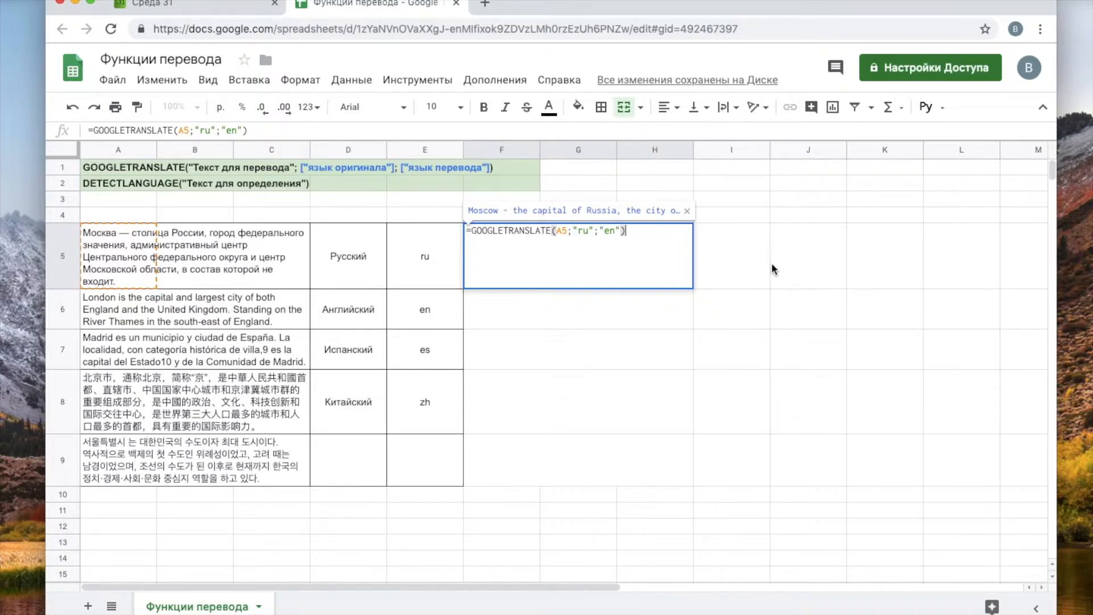
- Copy F5's translation formula down to F6 and look at the London text in A6
{"action": "key", "text": "Escape"}
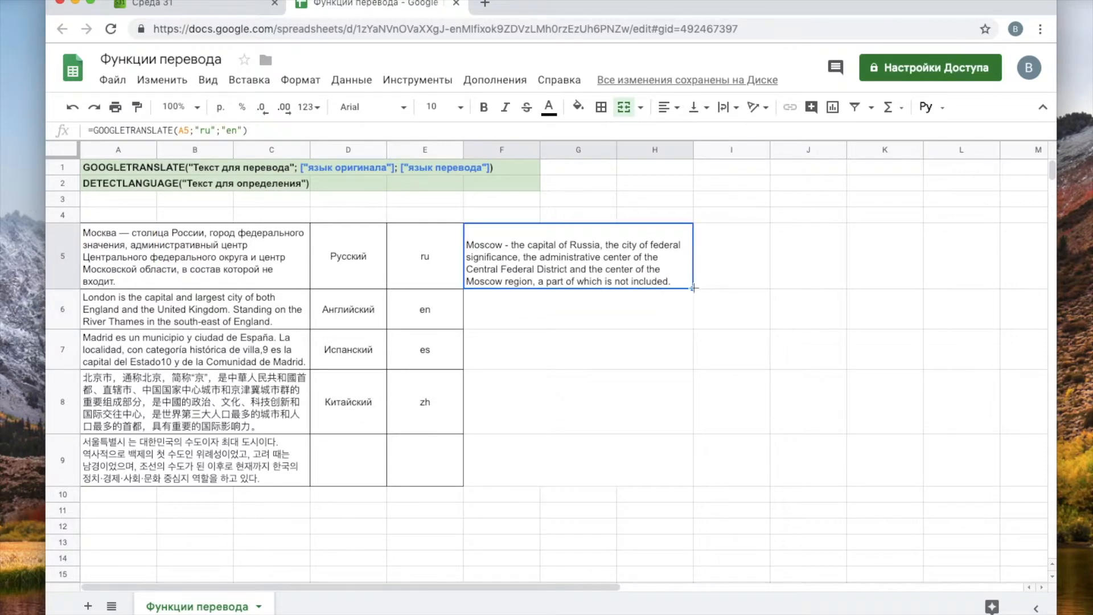
{"action": "left_click_drag", "start_coordinate": [693, 289], "coordinate": [687, 316]}
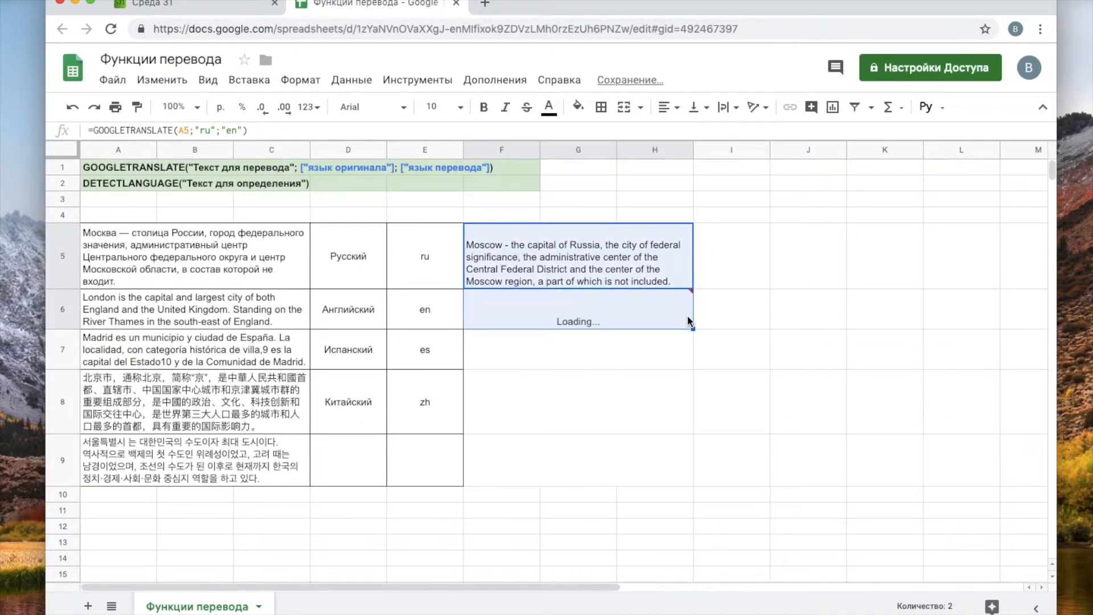
{"action": "left_click", "coordinate": [553, 308]}
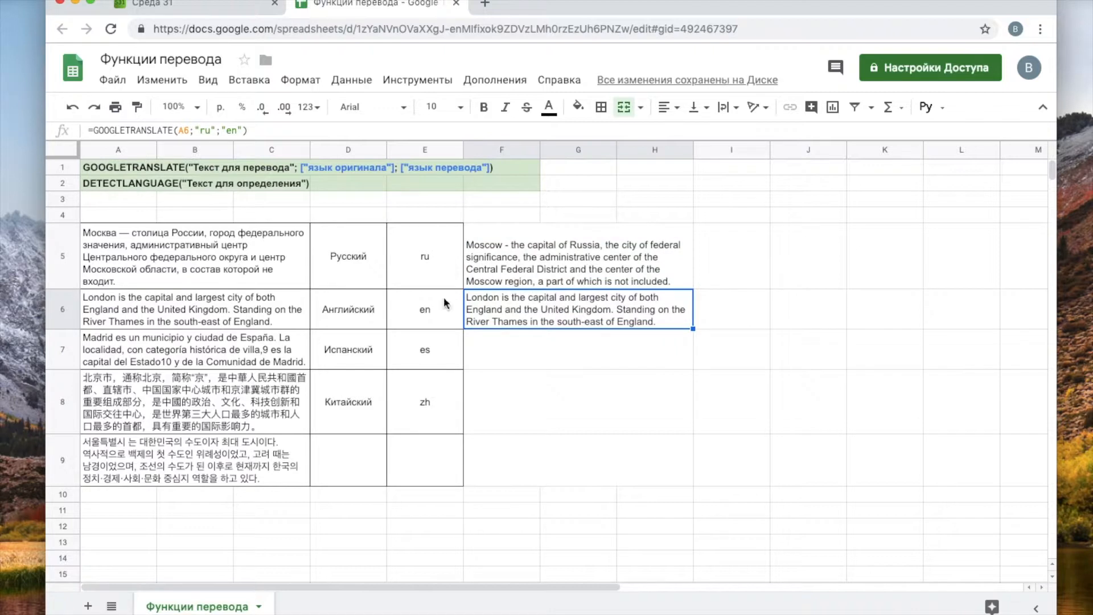
{"action": "left_click", "coordinate": [231, 308]}
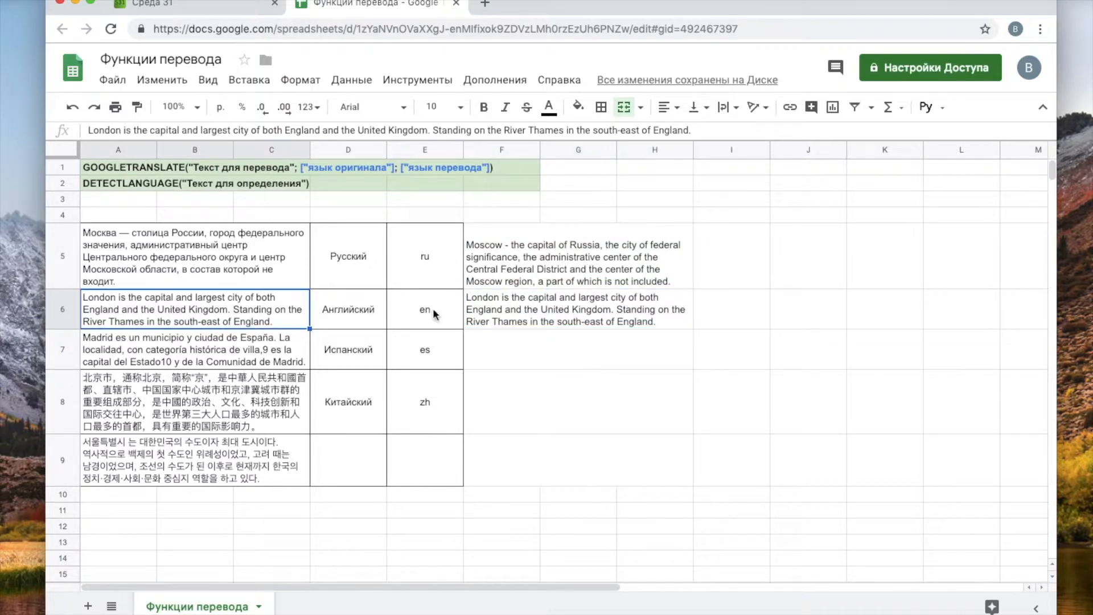
- Remove the language codes from F6's formula, leaving =GOOGLETRANSLATE(A6)
{"action": "double_click", "coordinate": [540, 303]}
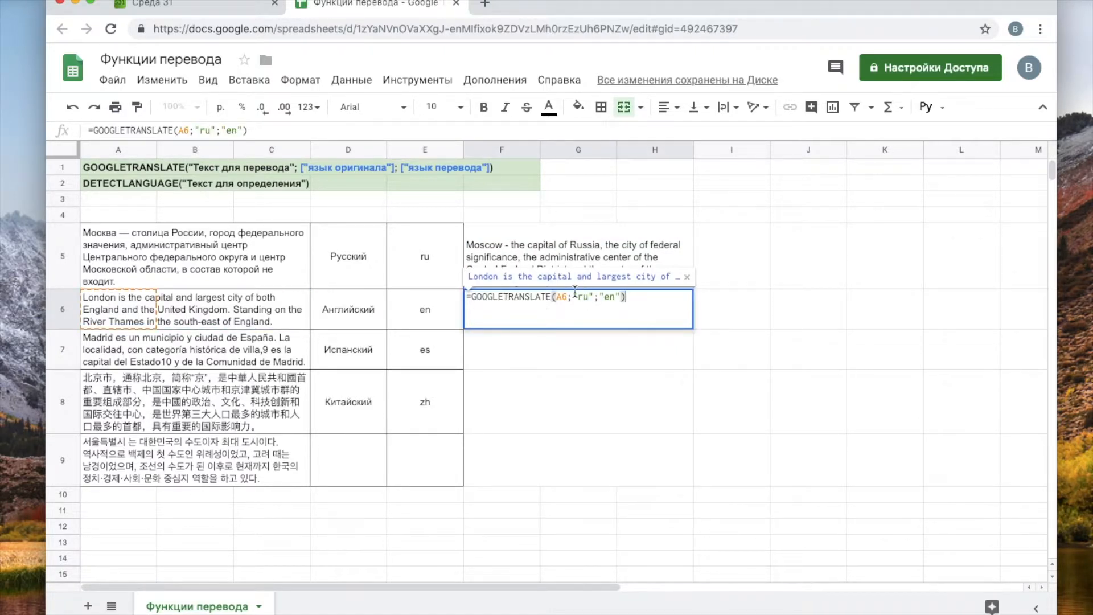
{"action": "left_click_drag", "start_coordinate": [571, 297], "coordinate": [621, 296]}
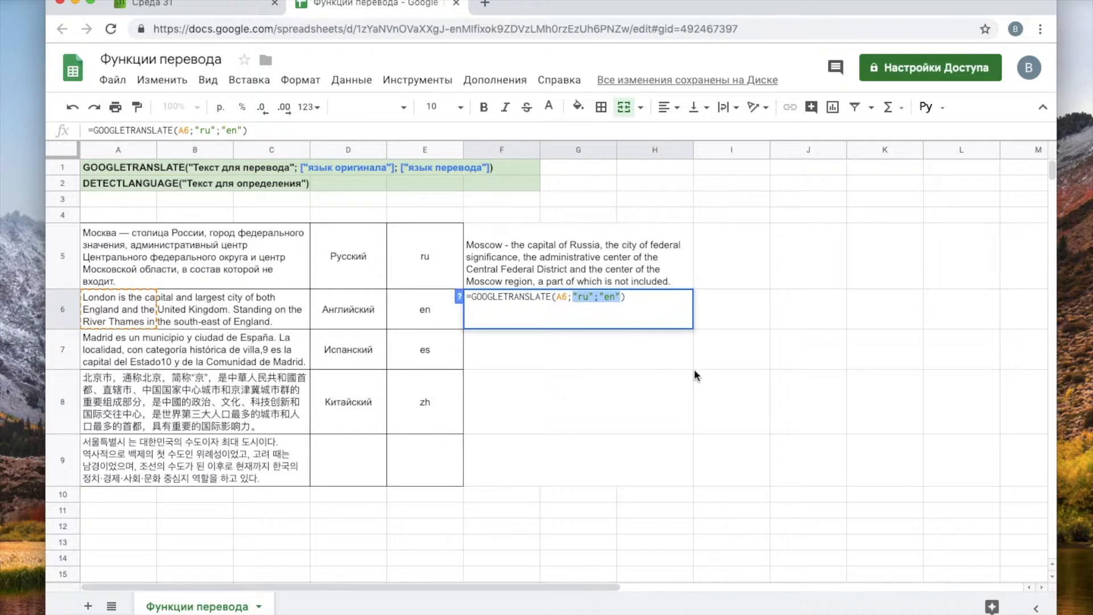
{"action": "key", "text": "BackSpace"}
{"action": "key", "text": "BackSpace"}
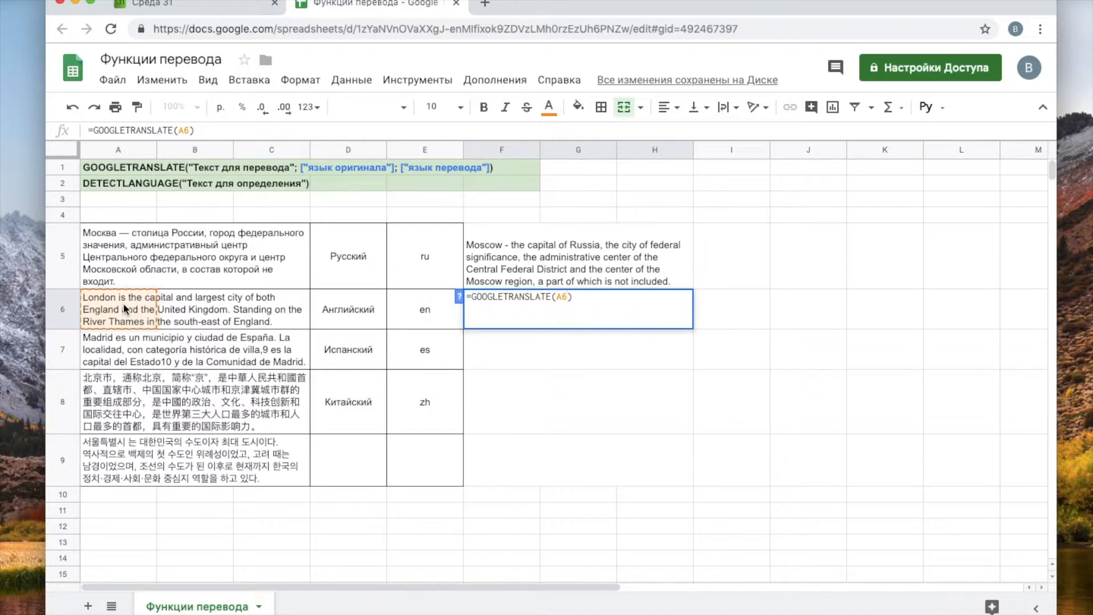
{"action": "key", "text": "Return"}
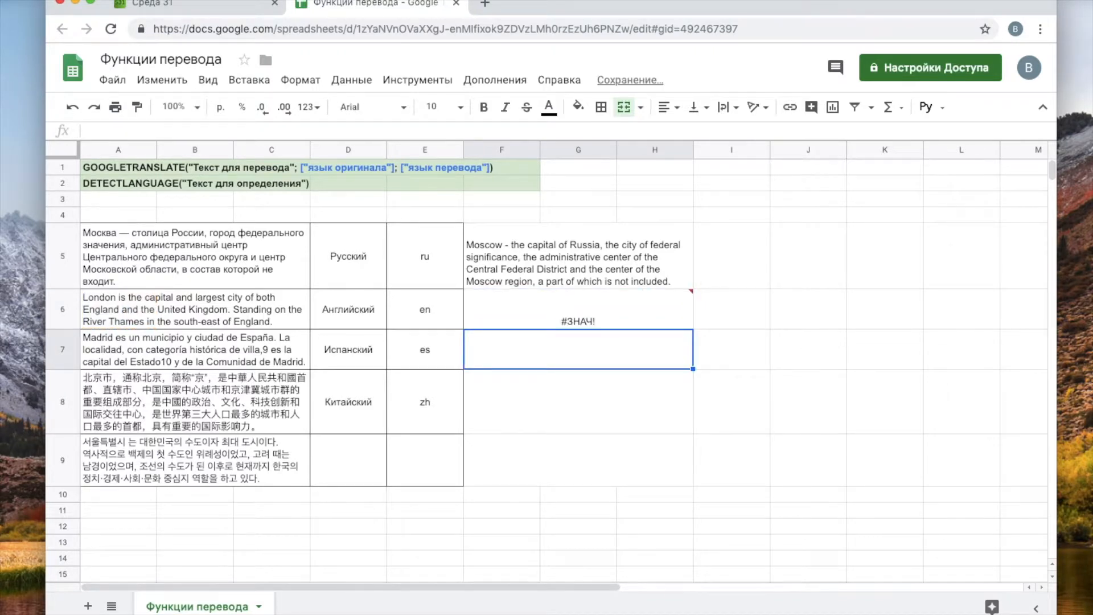
- Read F6's #ЗНАЧ! error, delete its formula, and reselect F5
{"action": "mouse_move", "coordinate": [574, 318]}
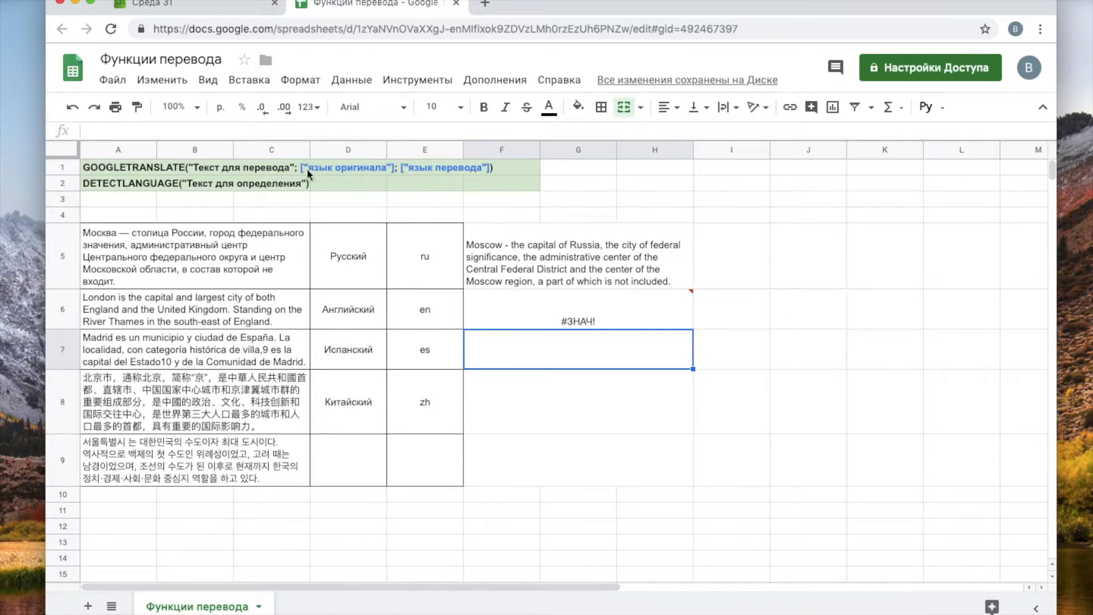
{"action": "mouse_move", "coordinate": [640, 319]}
{"action": "left_click", "coordinate": [585, 310]}
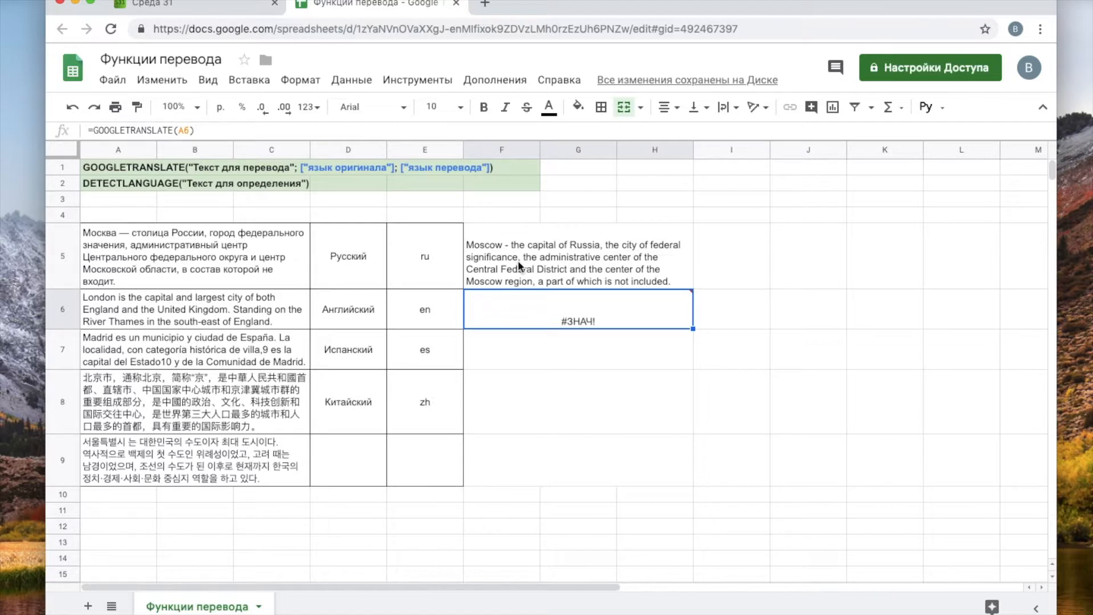
{"action": "key", "text": "Delete"}
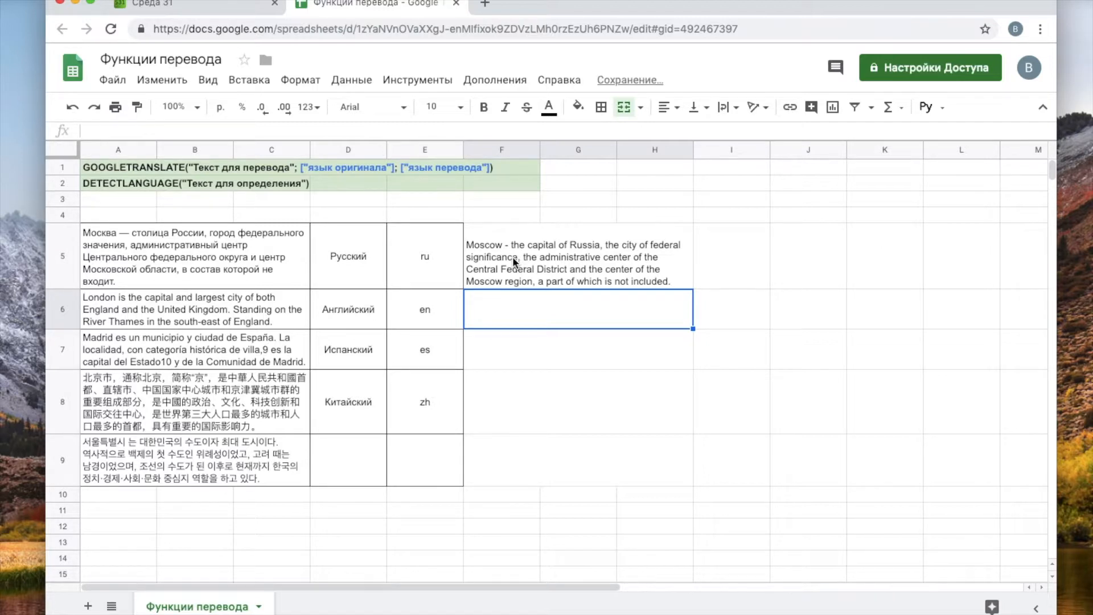
{"action": "left_click", "coordinate": [575, 254]}
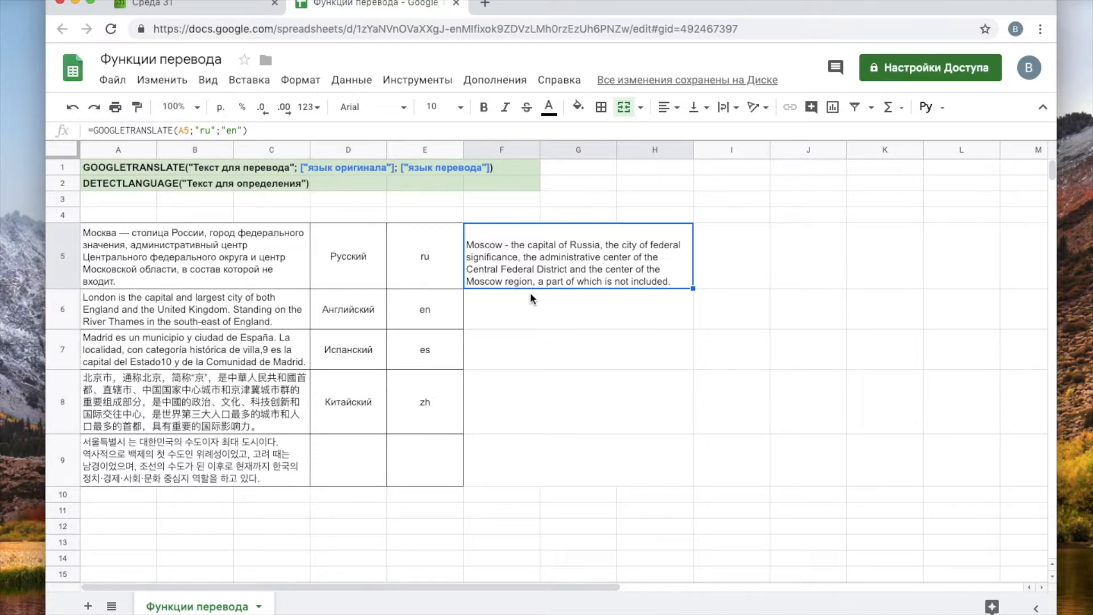
- Replace the "ru" source code in F5's formula with a reference to E5
{"action": "double_click", "coordinate": [580, 252]}
{"action": "left_click", "coordinate": [640, 321]}
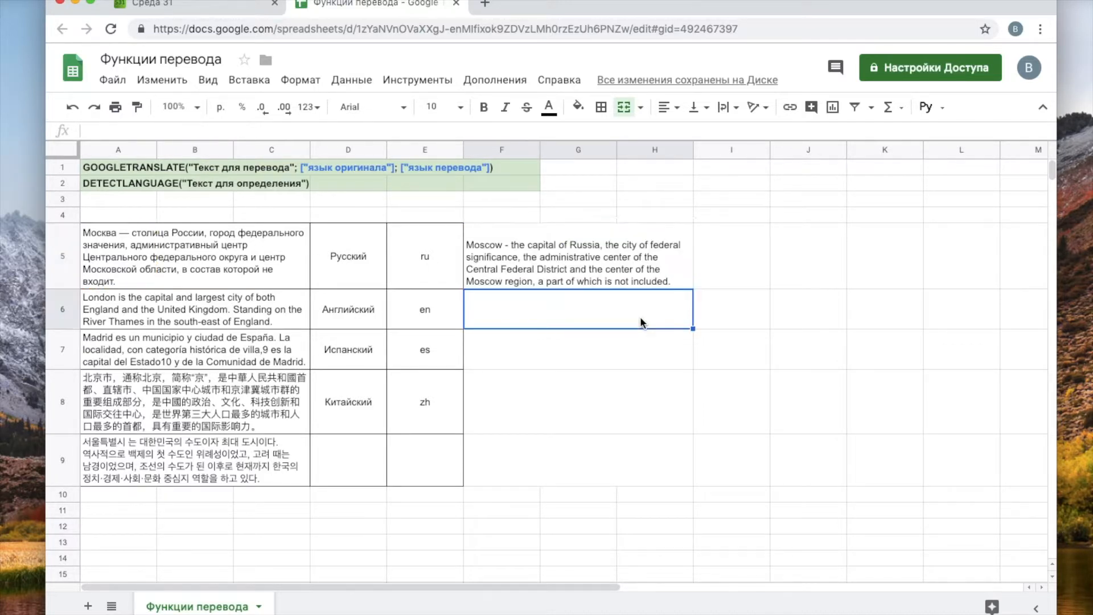
{"action": "double_click", "coordinate": [596, 255]}
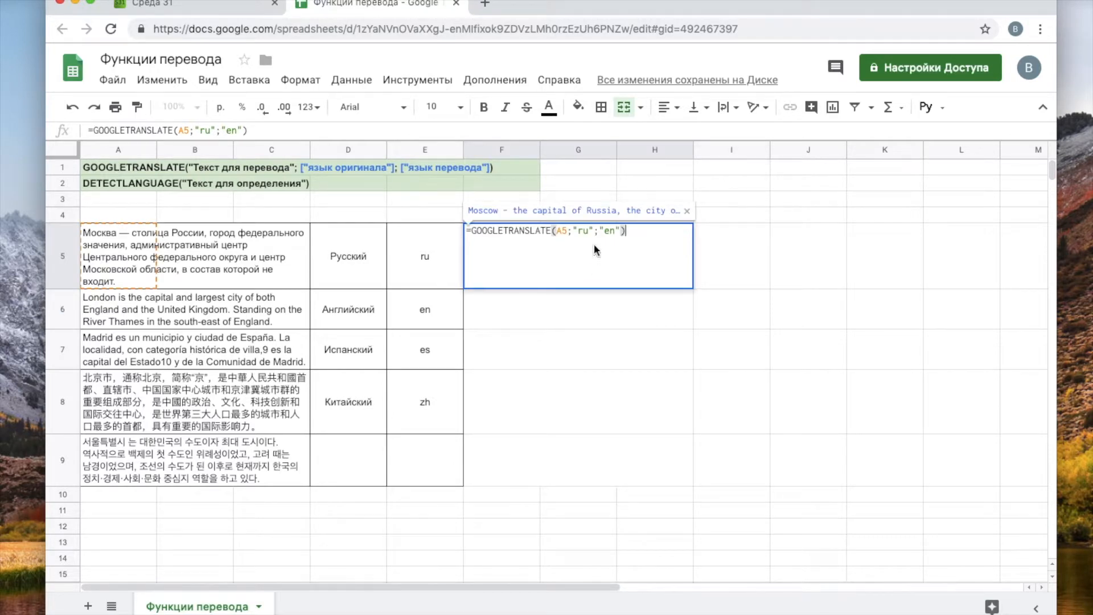
{"action": "left_click", "coordinate": [593, 231]}
{"action": "key", "text": "BackSpace"}
{"action": "key", "text": "BackSpace"}
{"action": "key", "text": "BackSpace"}
{"action": "key", "text": "BackSpace"}
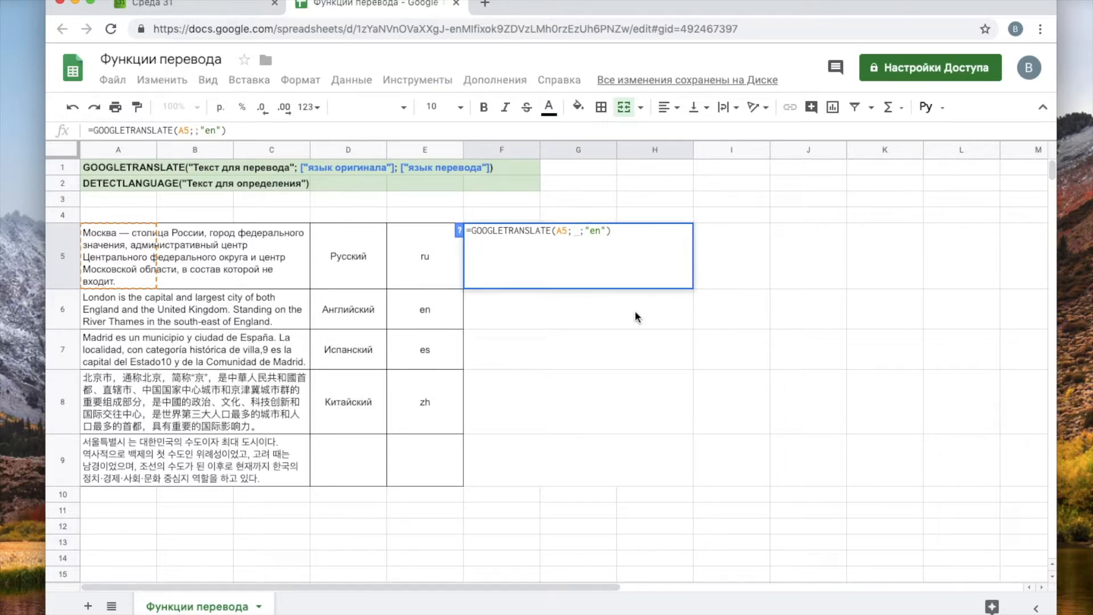
{"action": "left_click", "coordinate": [430, 256]}
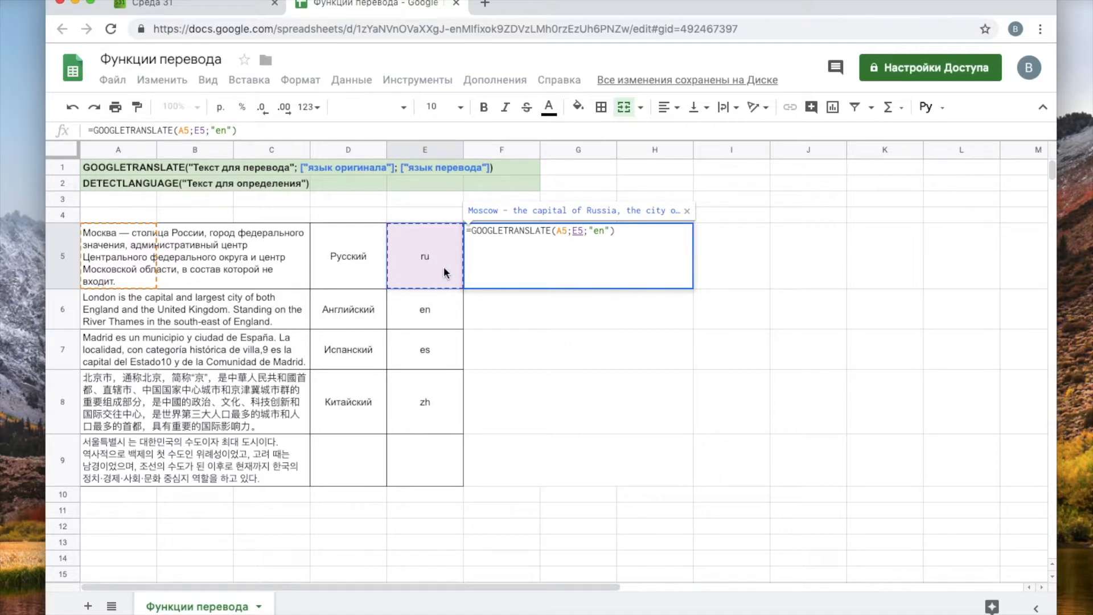
{"action": "key", "text": "Return"}
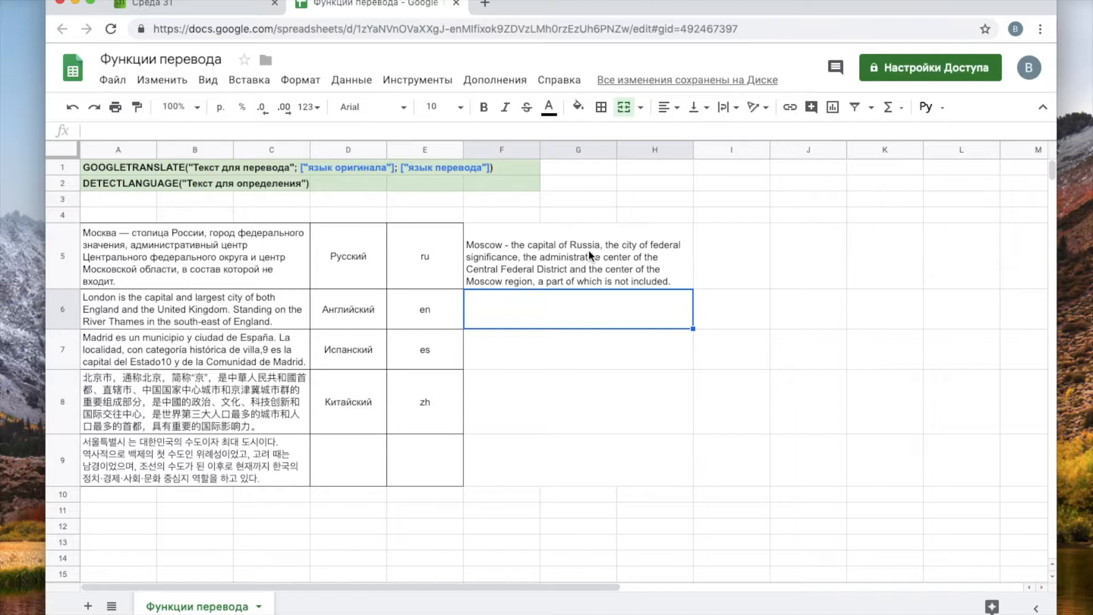
- Reopen F5's =GOOGLETRANSLATE(A5;E5;"en") formula to review it
{"action": "left_click", "coordinate": [555, 262]}
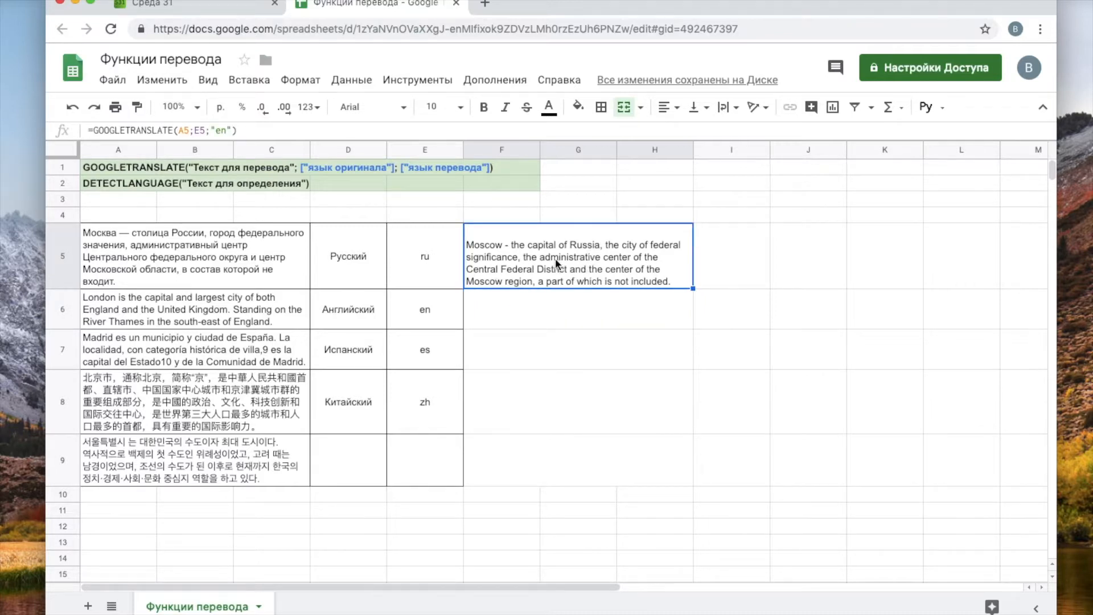
{"action": "double_click", "coordinate": [555, 258]}
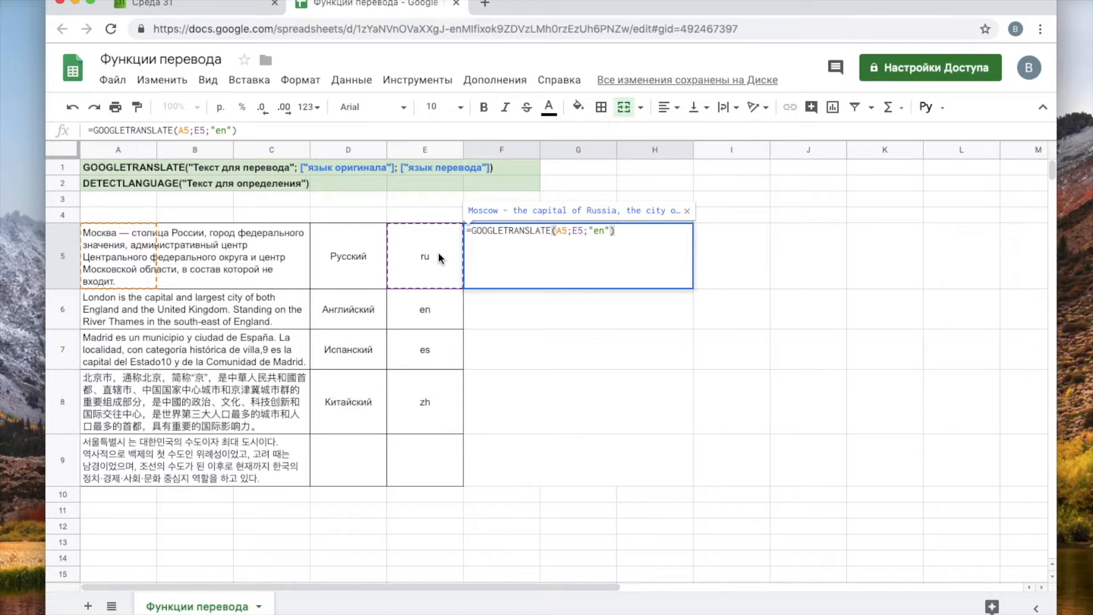
{"action": "left_click", "coordinate": [360, 218]}
{"action": "left_click", "coordinate": [432, 216]}
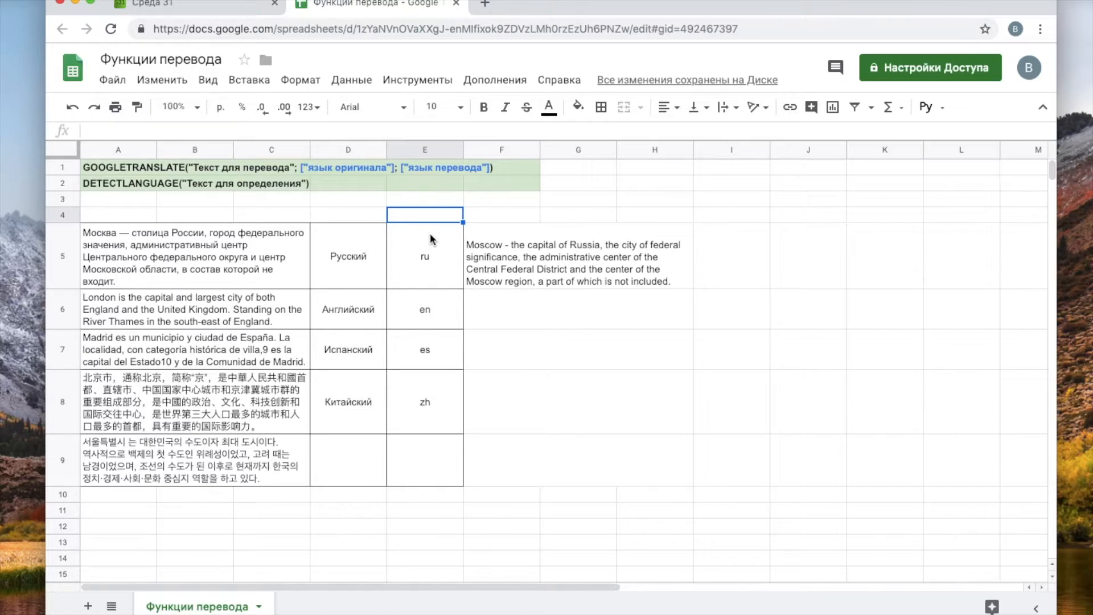
{"action": "double_click", "coordinate": [472, 260]}
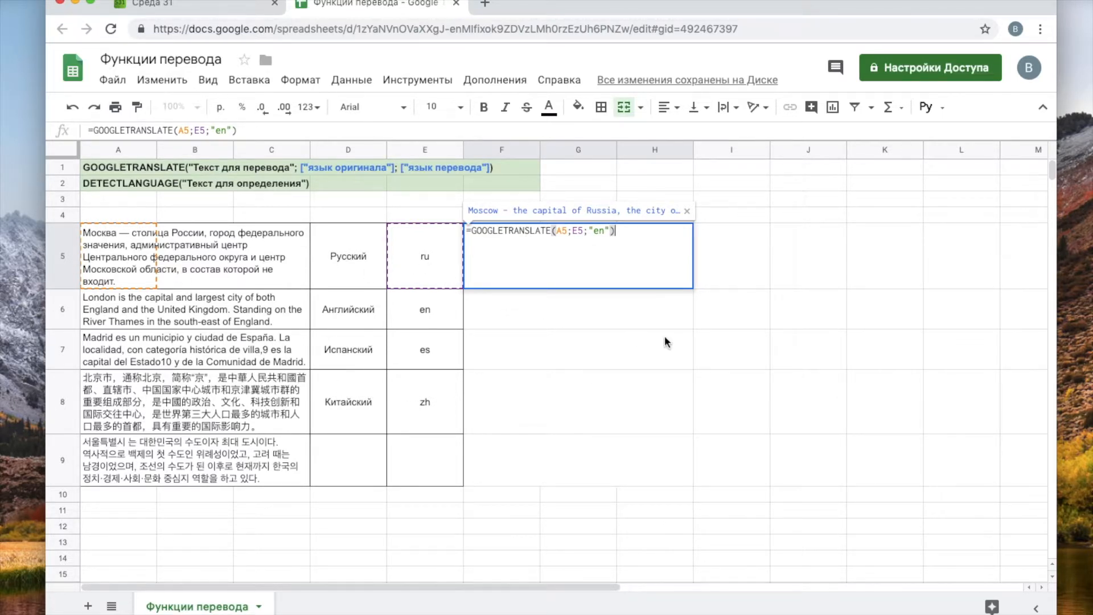
- Fill F5's translation formula down column F through F8
{"action": "key", "text": "Return"}
{"action": "left_click", "coordinate": [669, 280]}
{"action": "left_click_drag", "start_coordinate": [693, 288], "coordinate": [685, 390]}
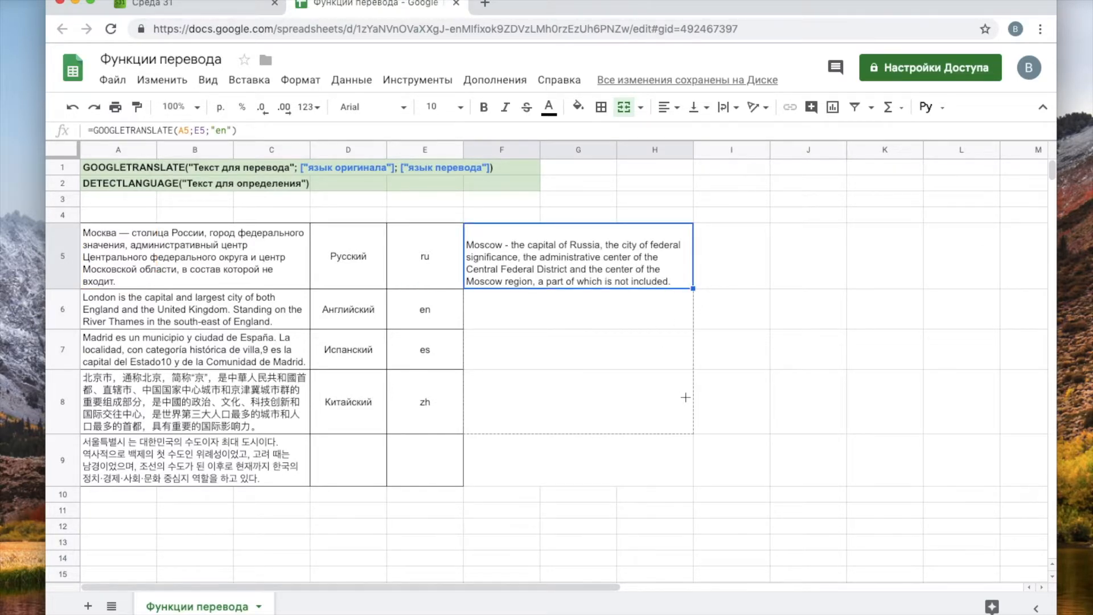
{"action": "left_click_drag", "start_coordinate": [685, 397], "coordinate": [687, 401]}
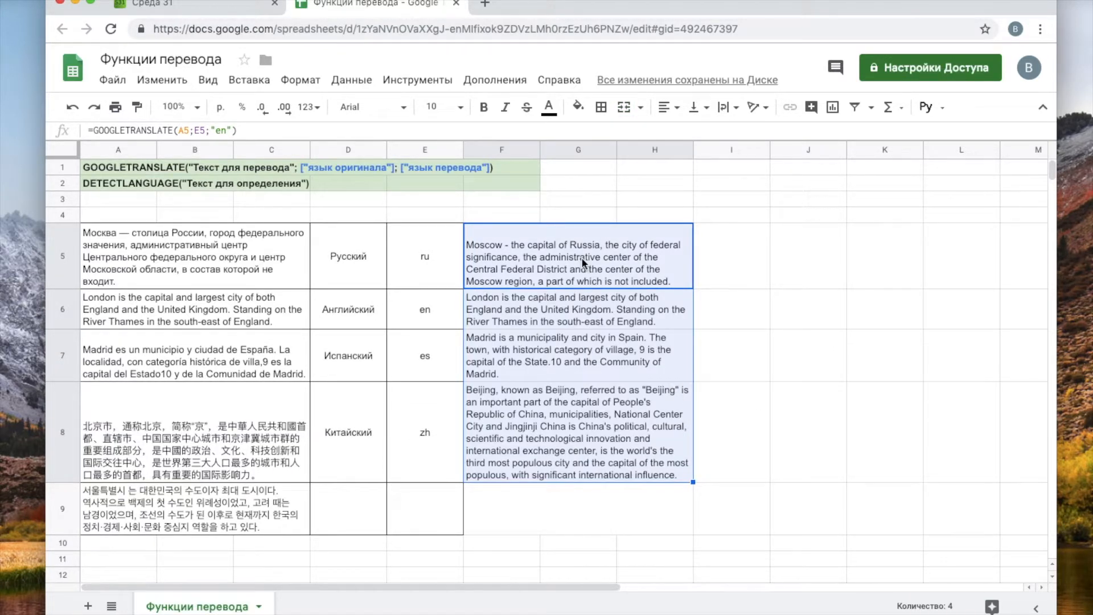
- Clear the copied formulas from F7 and F8, keeping F6's London translation
{"action": "left_click", "coordinate": [568, 364]}
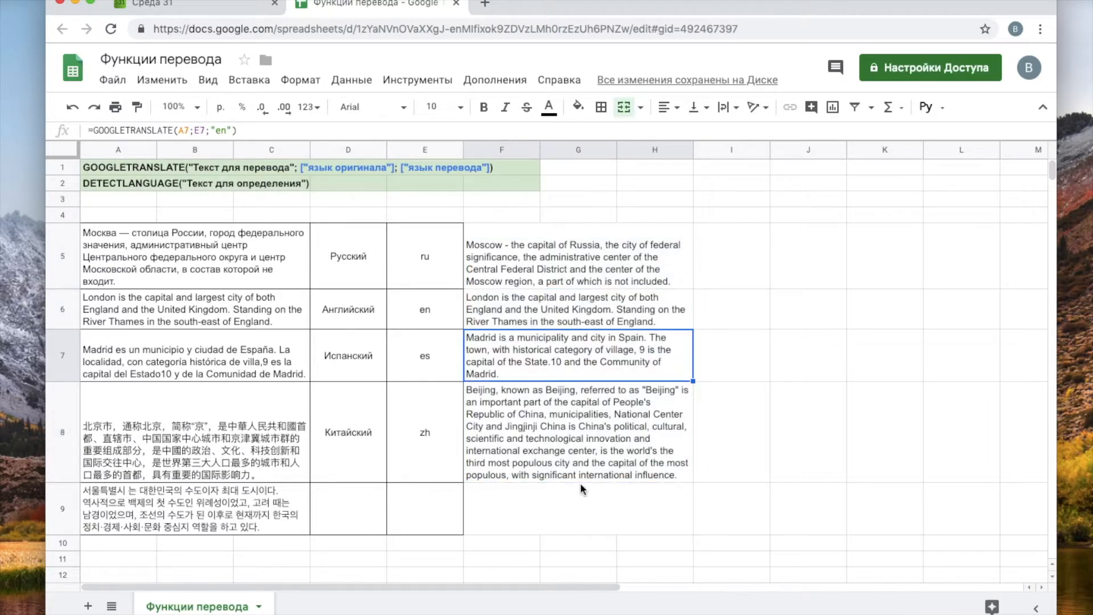
{"action": "left_click", "coordinate": [567, 430], "text": "shift"}
{"action": "key", "text": "Delete"}
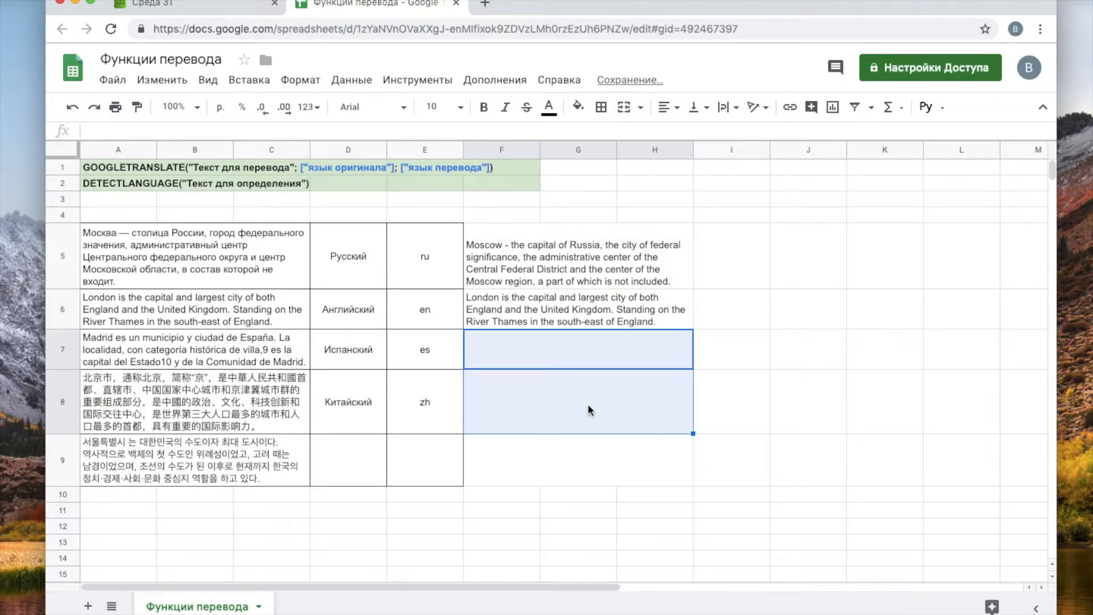
{"action": "double_click", "coordinate": [586, 305]}
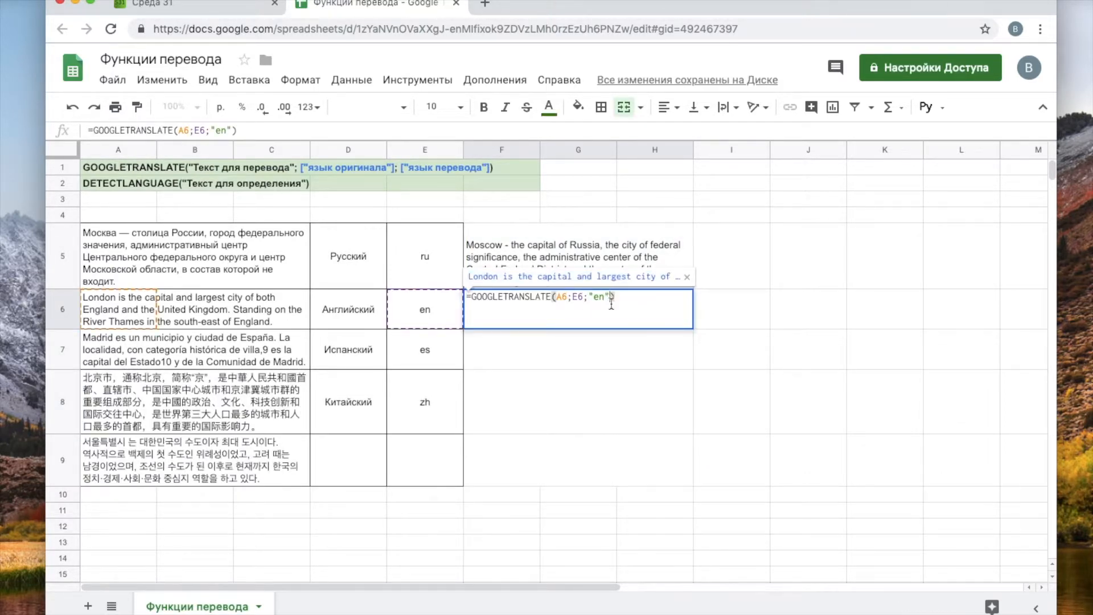
{"action": "key", "text": "Left"}
{"action": "key", "text": "Left"}
{"action": "key", "text": "BackSpace"}
{"action": "key", "text": "BackSpace"}
{"action": "type", "text": "ru"}
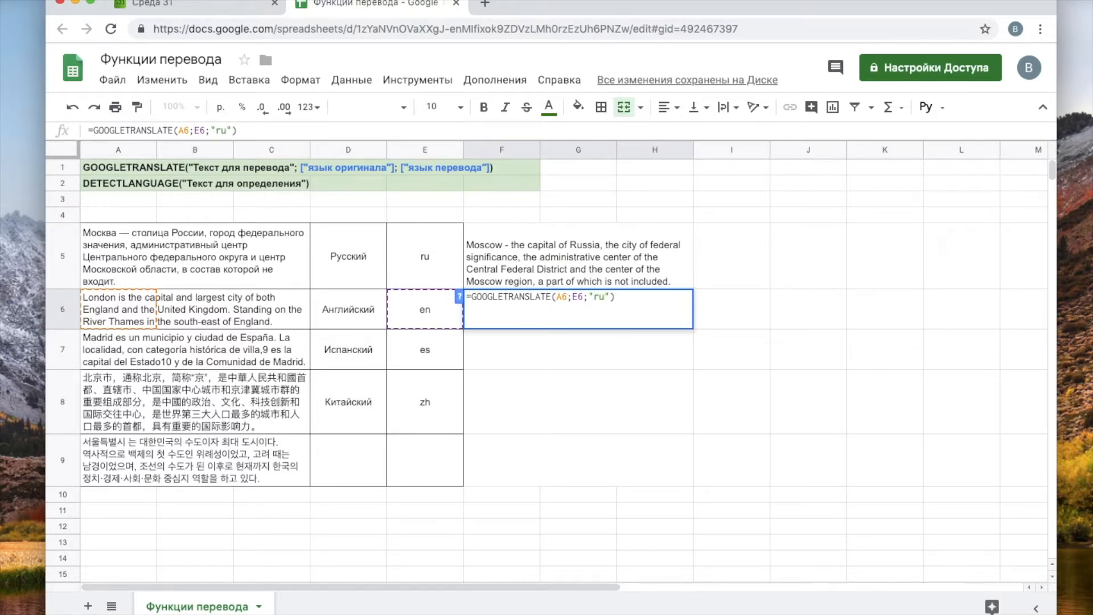
{"action": "key", "text": "Return"}
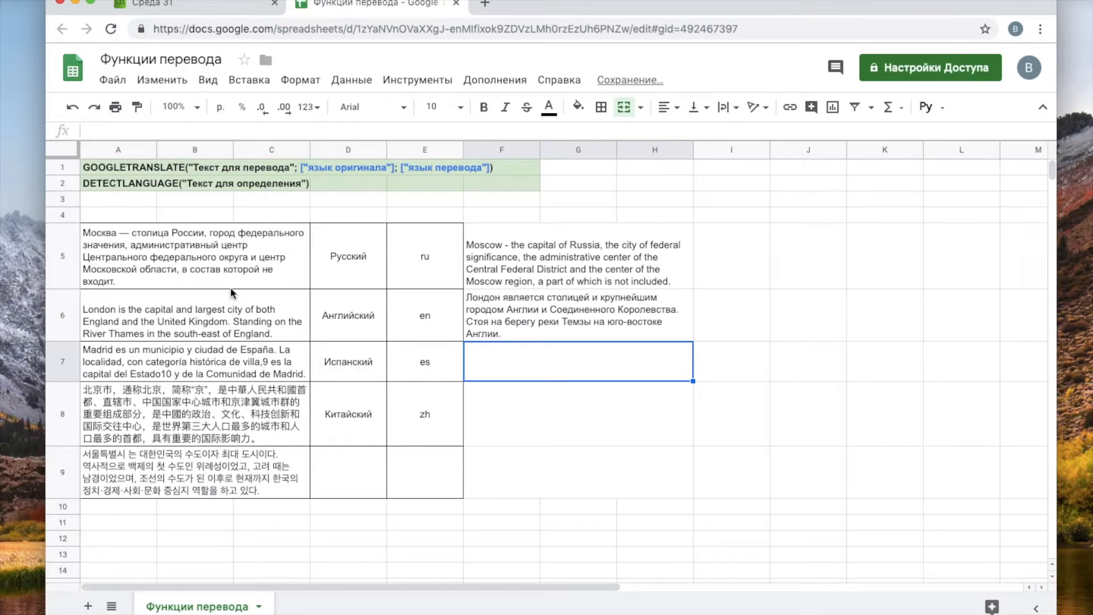
{"action": "left_click", "coordinate": [528, 311]}
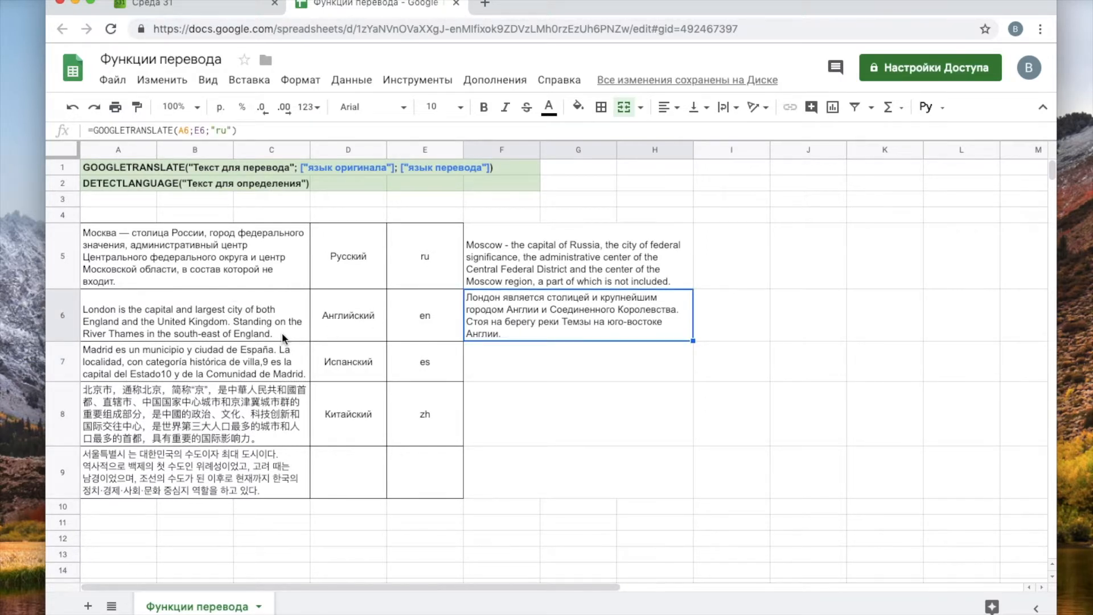
{"action": "left_click", "coordinate": [154, 314]}
{"action": "left_click", "coordinate": [527, 312]}
{"action": "left_click_drag", "start_coordinate": [694, 342], "coordinate": [691, 378]}
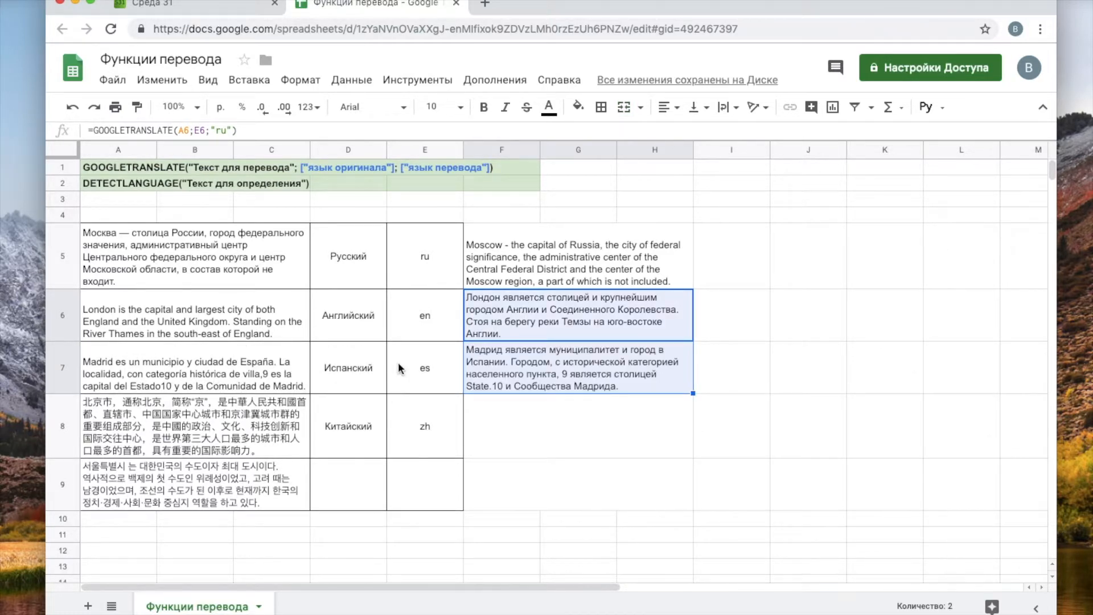
{"action": "left_click", "coordinate": [613, 356]}
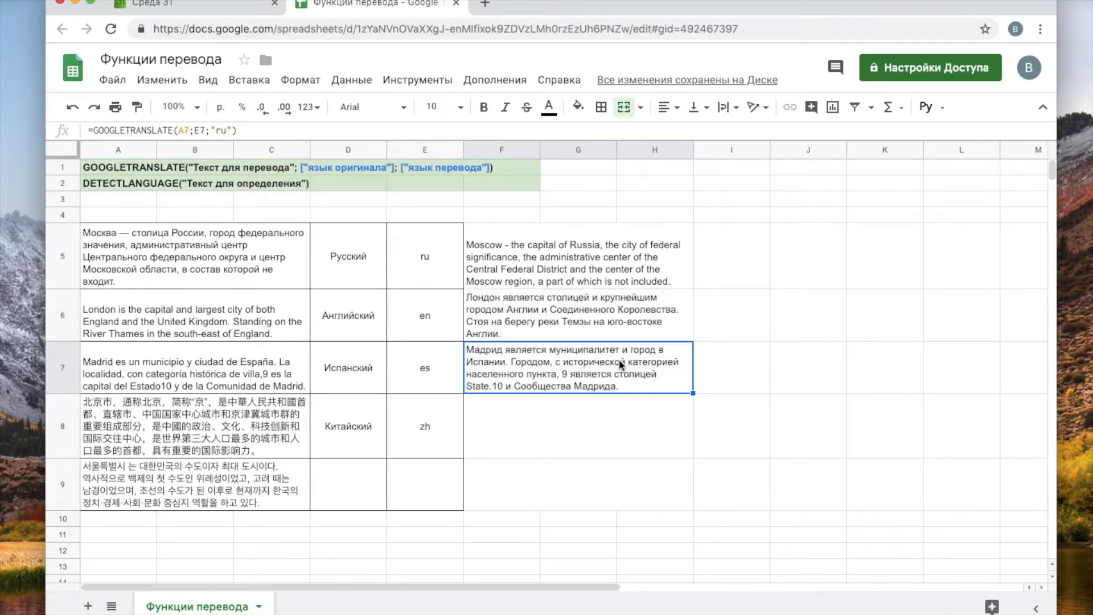
{"action": "left_click", "coordinate": [150, 438]}
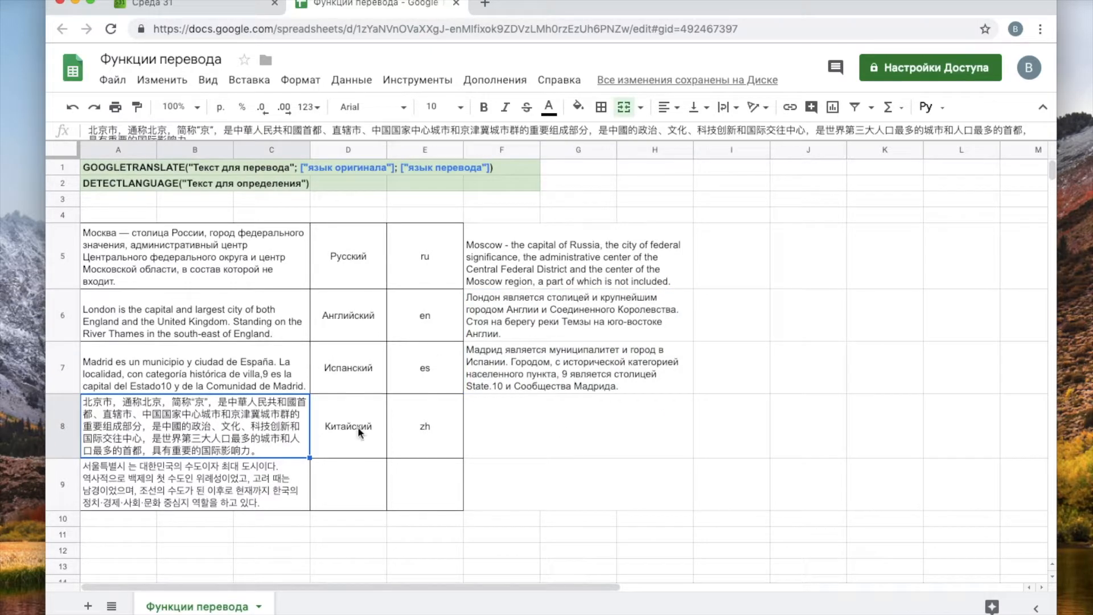
{"action": "left_click", "coordinate": [673, 378]}
{"action": "left_click_drag", "start_coordinate": [694, 393], "coordinate": [691, 425]}
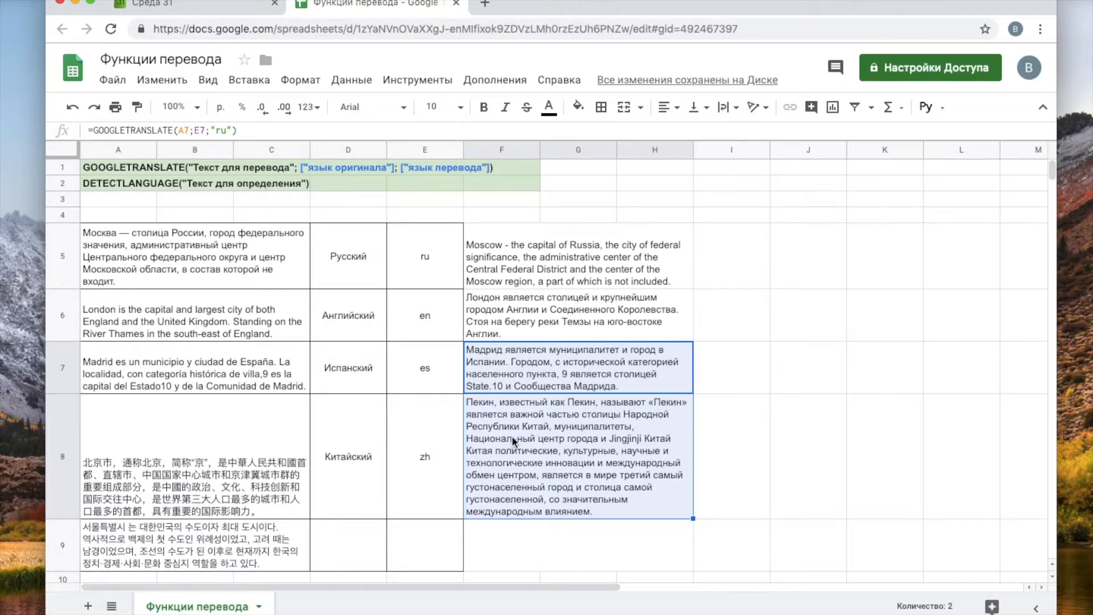
{"action": "left_click", "coordinate": [531, 556]}
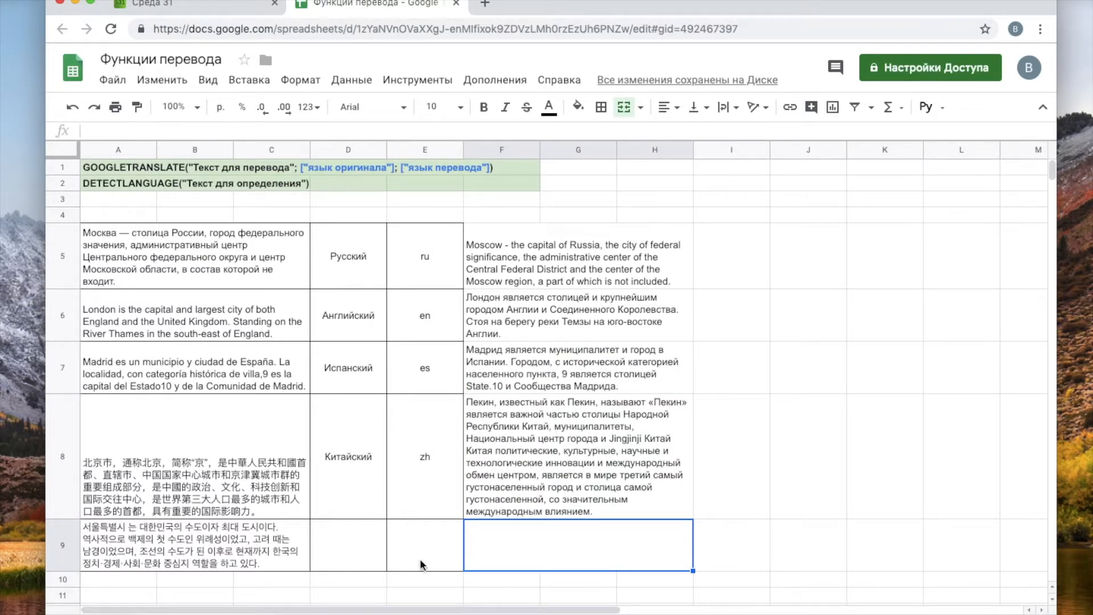
{"action": "left_click", "coordinate": [194, 537]}
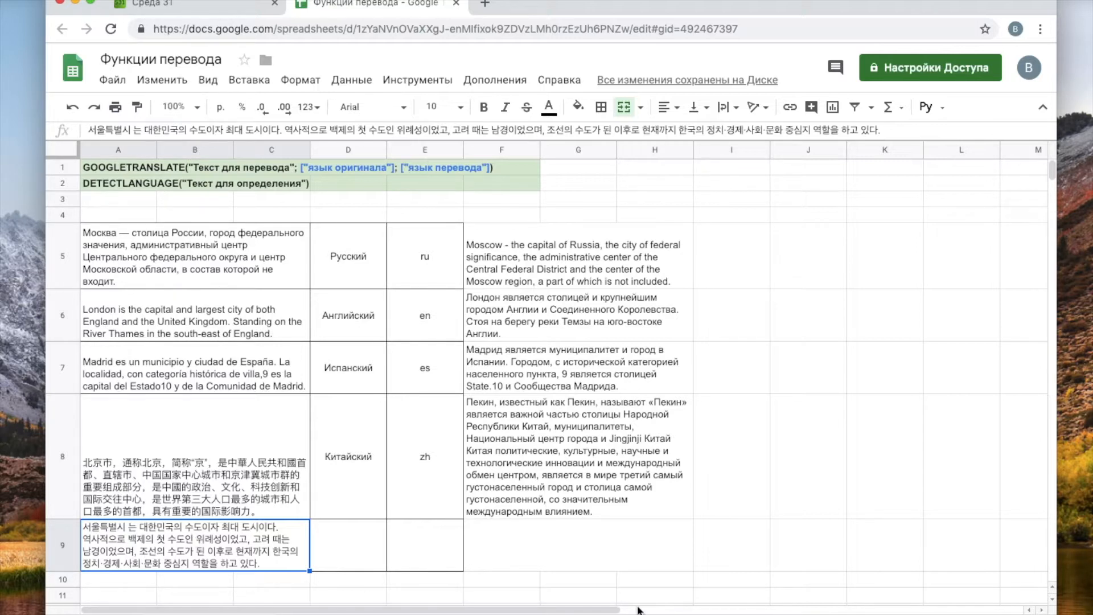
- Copy F8's translation formula down into F9 and inspect its #ЗНАЧ! result
{"action": "left_click", "coordinate": [577, 548]}
{"action": "left_click", "coordinate": [580, 475]}
{"action": "left_click_drag", "start_coordinate": [690, 521], "coordinate": [693, 540]}
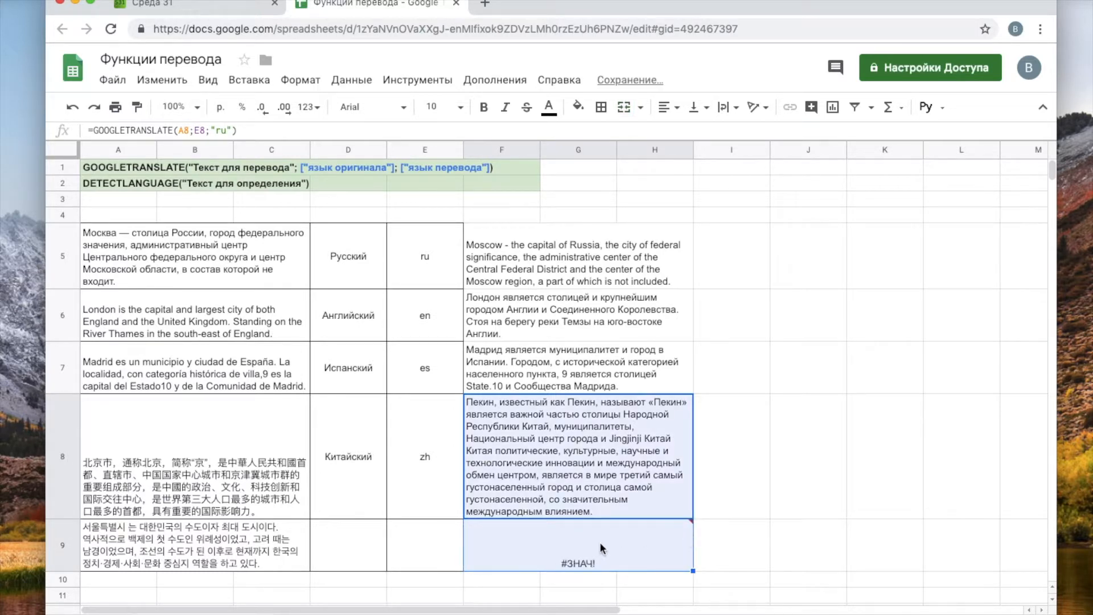
{"action": "left_click", "coordinate": [578, 564]}
{"action": "double_click", "coordinate": [571, 545]}
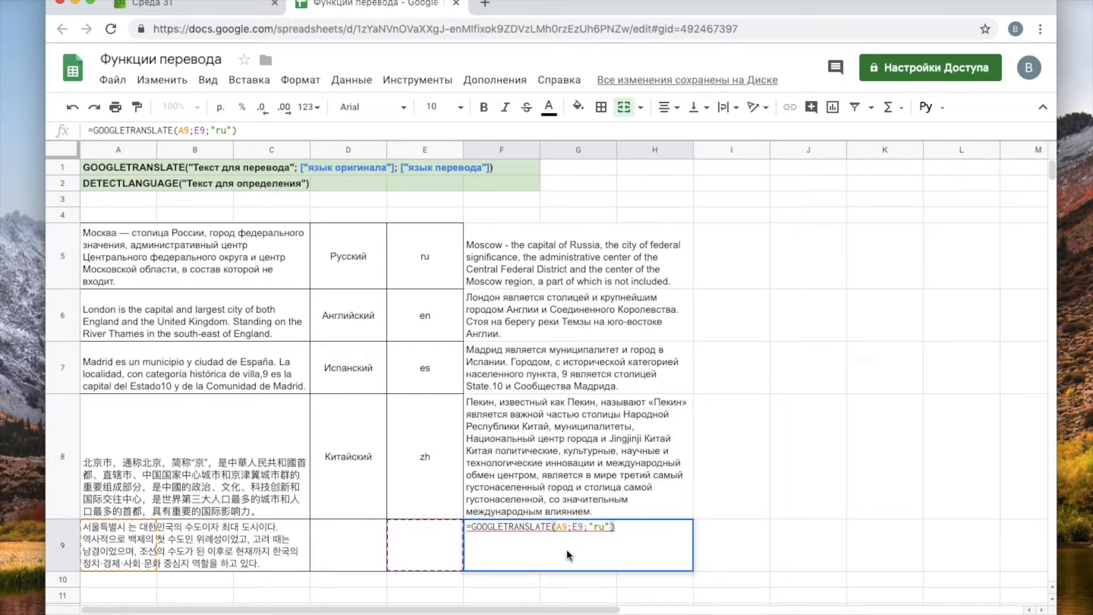
{"action": "left_click", "coordinate": [794, 492]}
{"action": "double_click", "coordinate": [573, 548]}
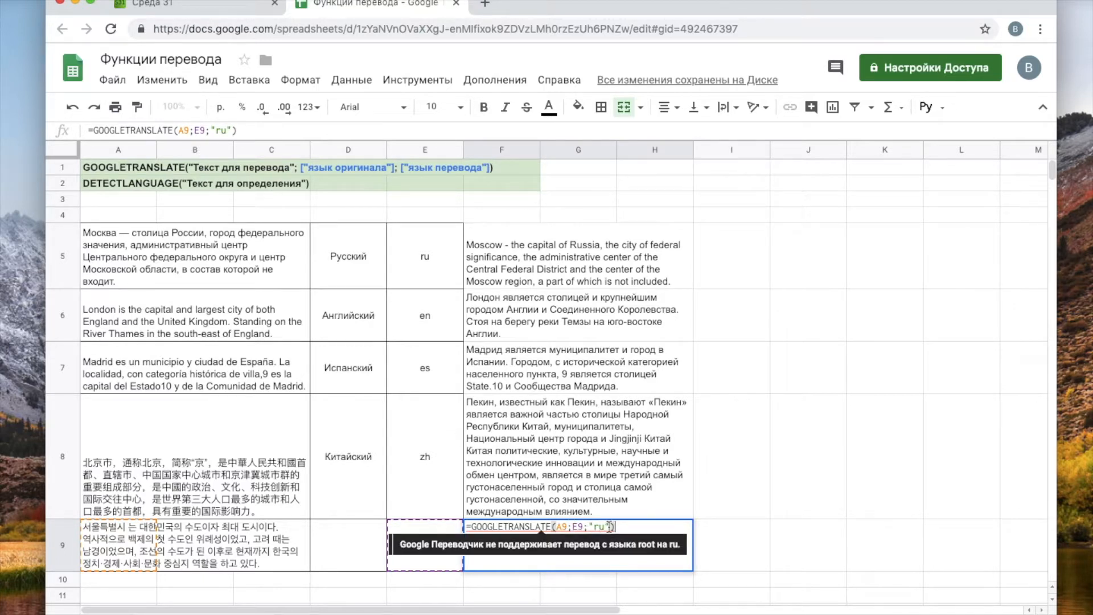
- Try removing F9's language arguments, then undo to restore =GOOGLETRANSLATE(A9;E9;"ru")
{"action": "left_click_drag", "start_coordinate": [567, 525], "coordinate": [610, 524]}
{"action": "key", "text": "BackSpace"}
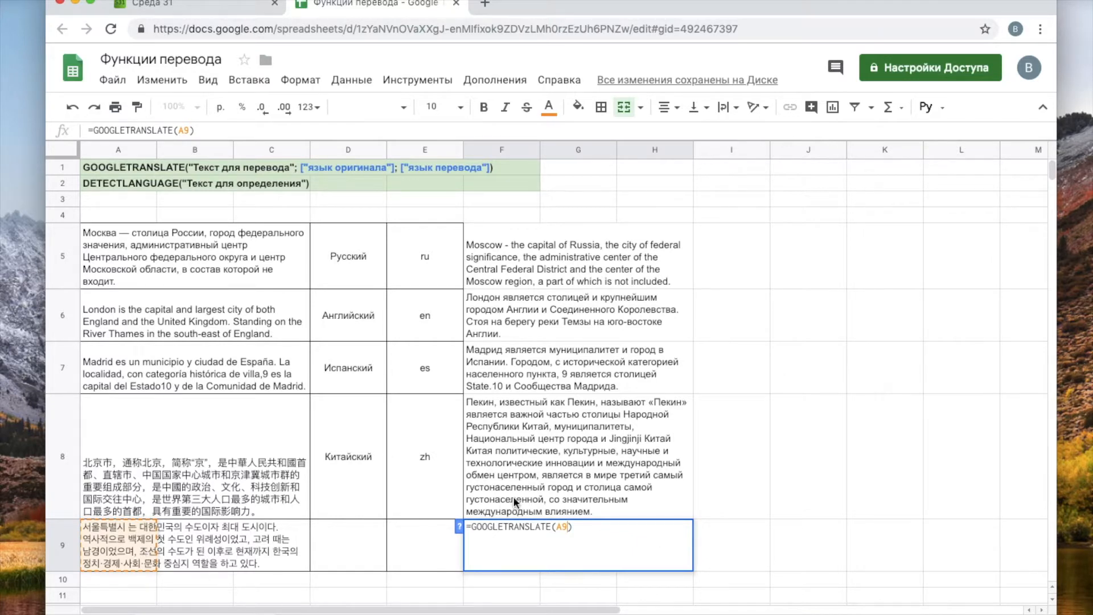
{"action": "key", "text": "Return"}
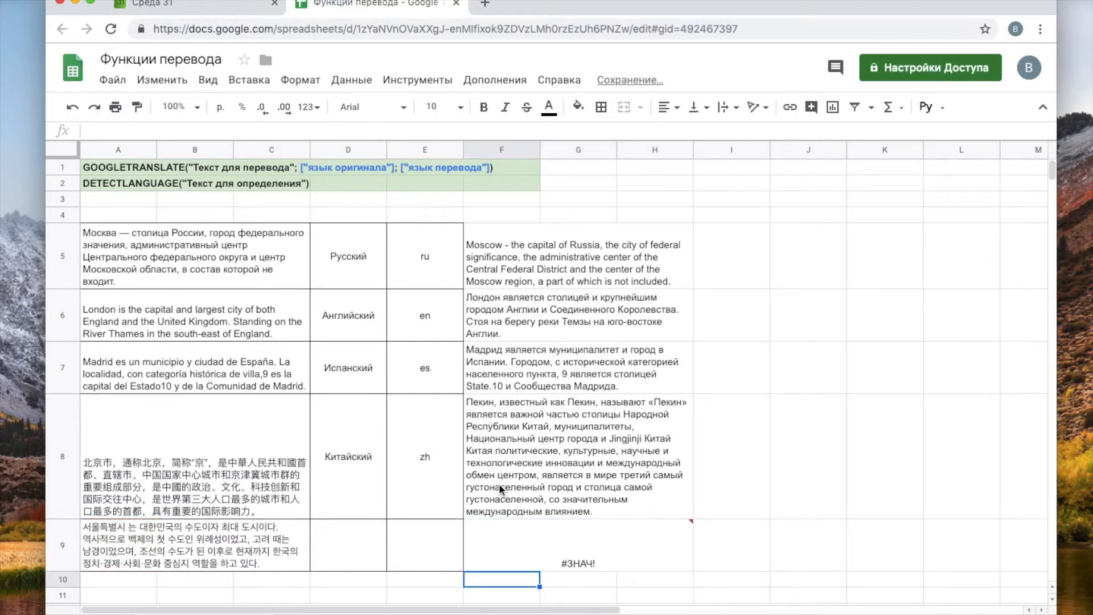
{"action": "left_click", "coordinate": [563, 558]}
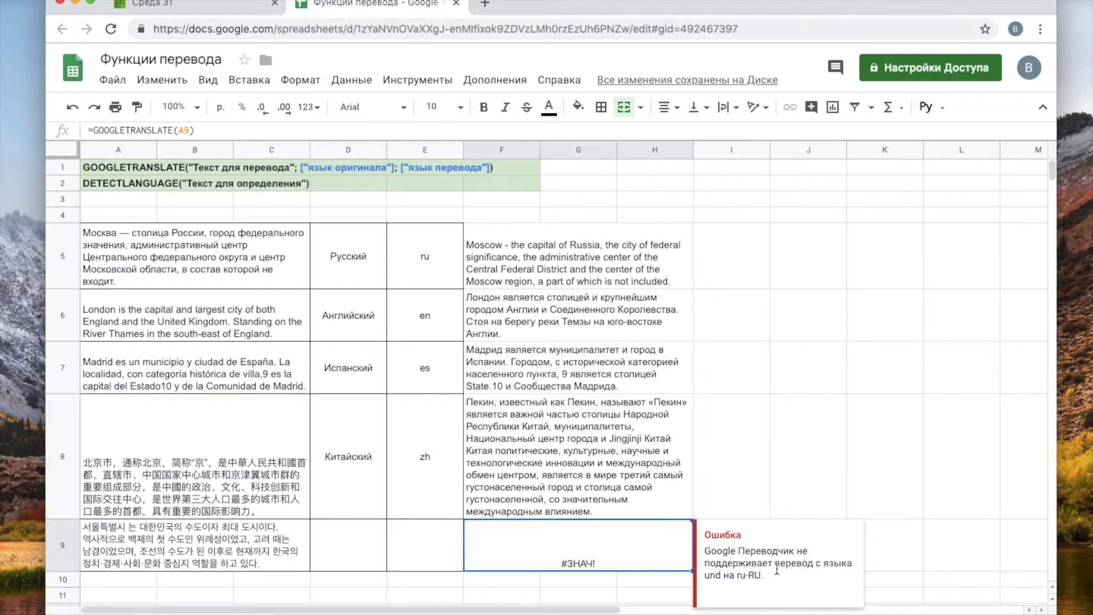
{"action": "left_click", "coordinate": [798, 426]}
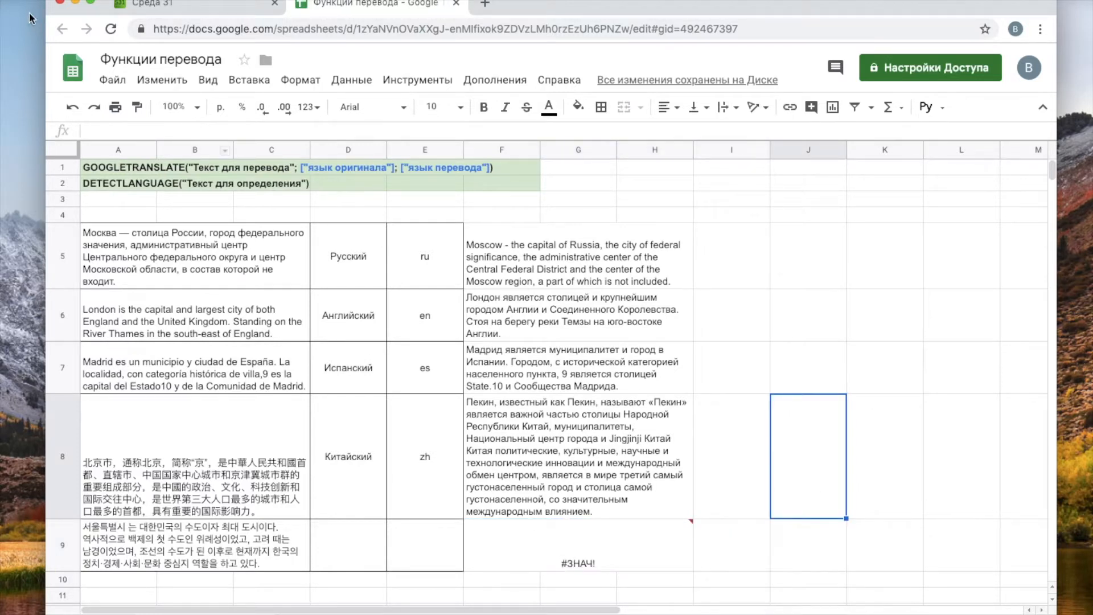
{"action": "left_click", "coordinate": [74, 108]}
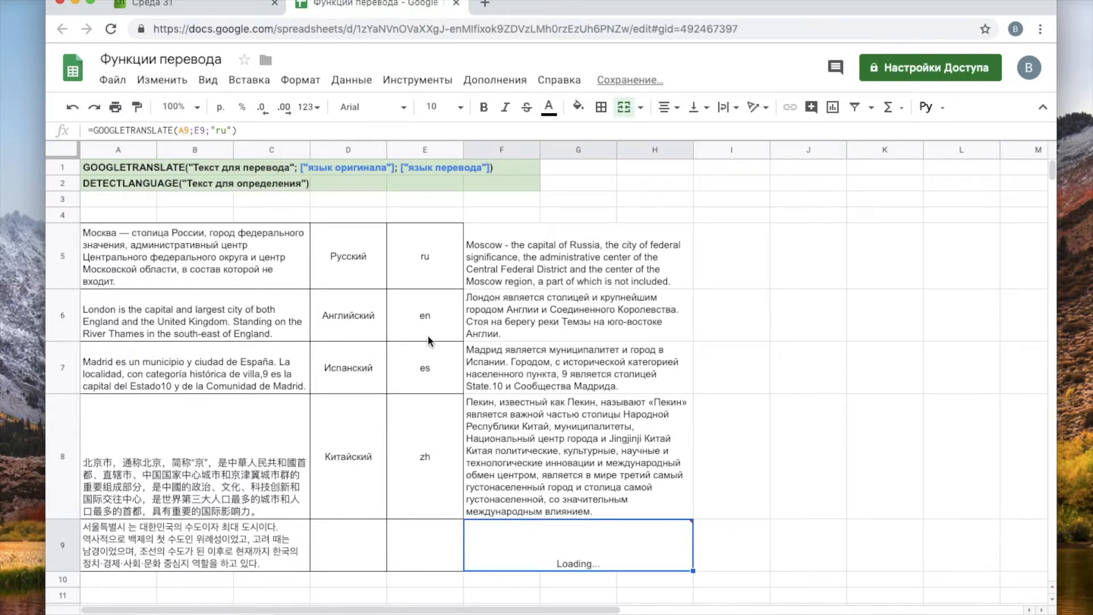
{"action": "mouse_move", "coordinate": [578, 545]}
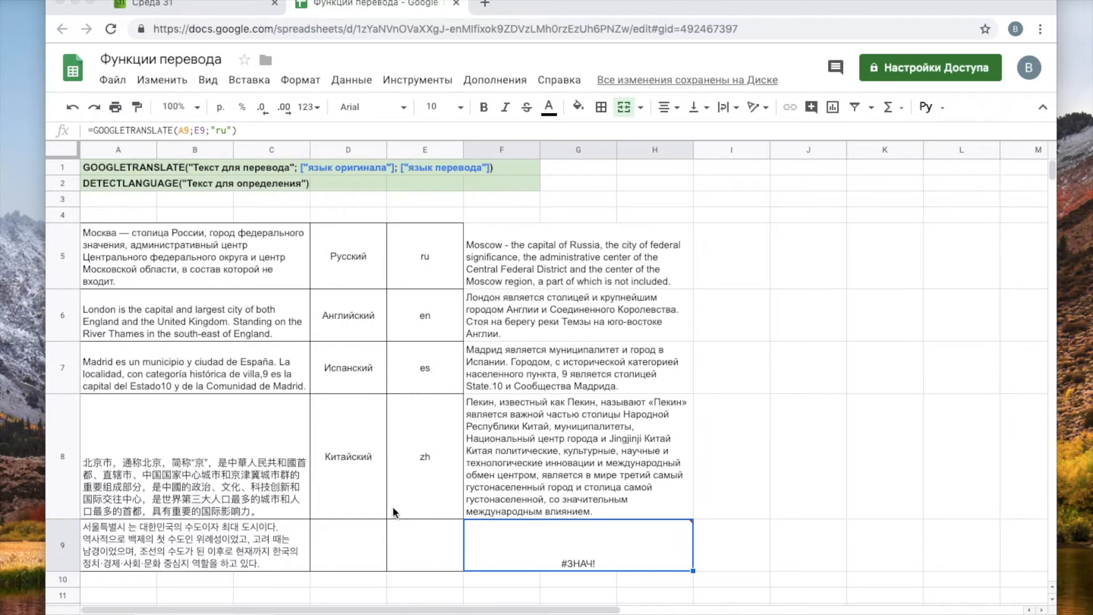
{"action": "left_click", "coordinate": [418, 541]}
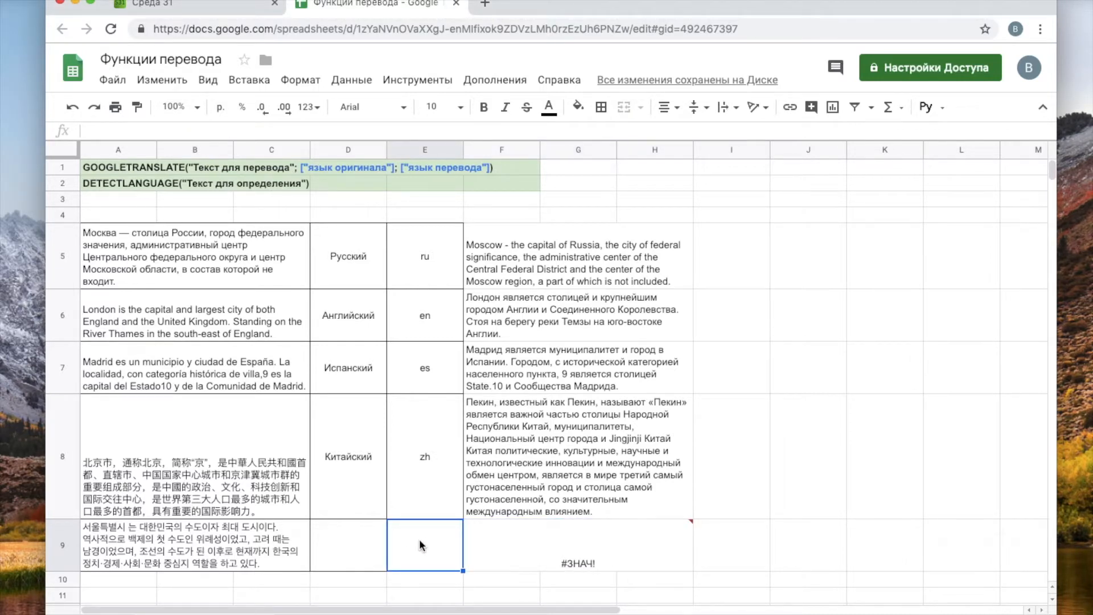
- Enter =DETECTLANGUAGE(A9) in E9 so it detects ko
{"action": "type", "text": "="}
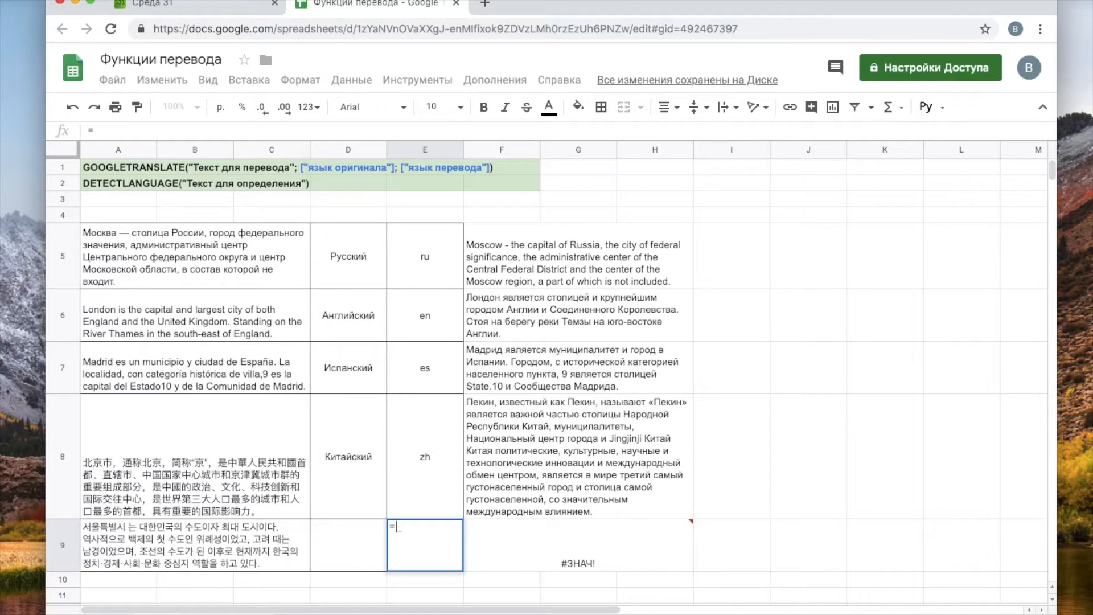
{"action": "type", "text": "de"}
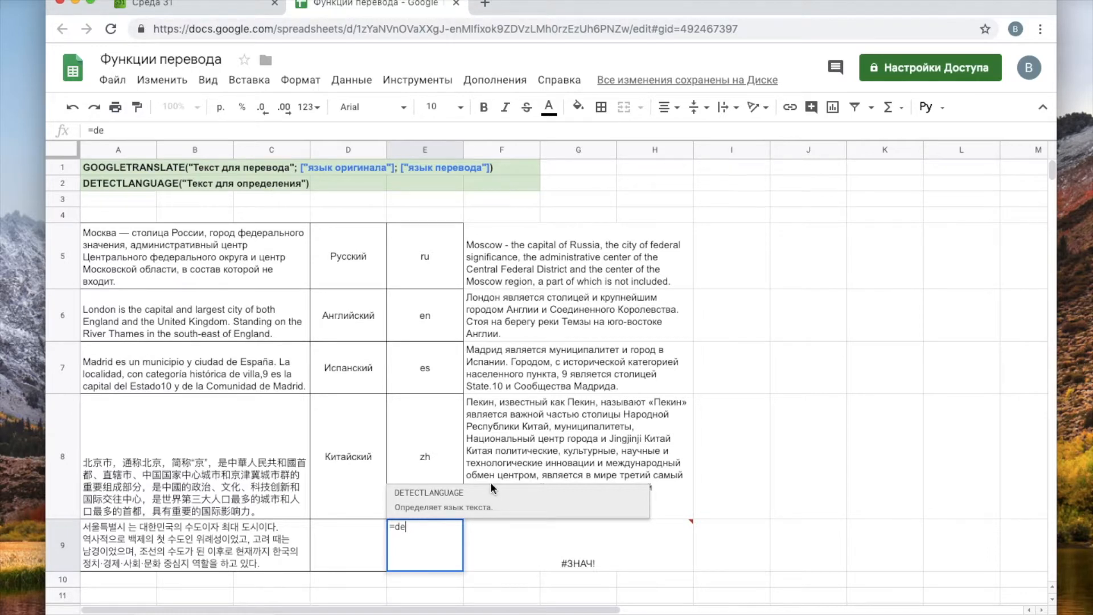
{"action": "key", "text": "Tab"}
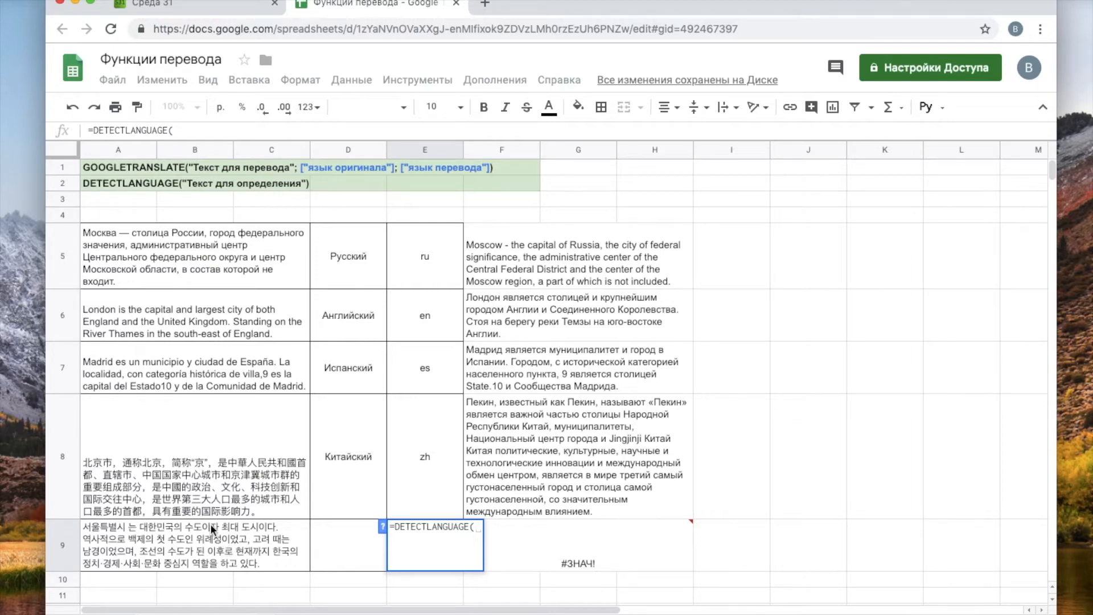
{"action": "type", "text": "gr"}
{"action": "key", "text": "BackSpace"}
{"action": "key", "text": "BackSpace"}
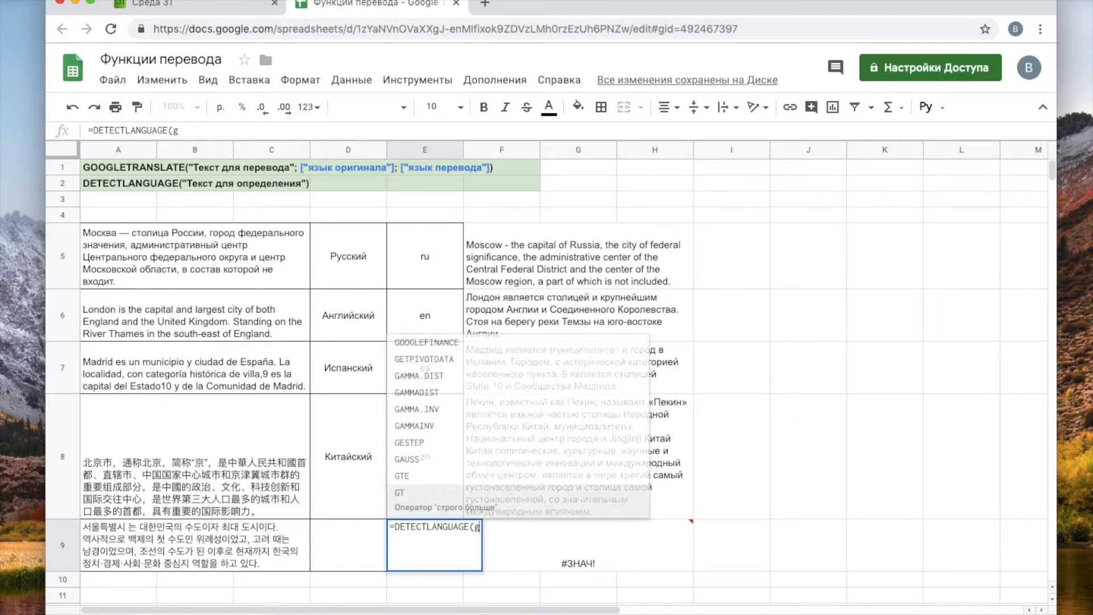
{"action": "type", "text": "\"fegtegwrte\""}
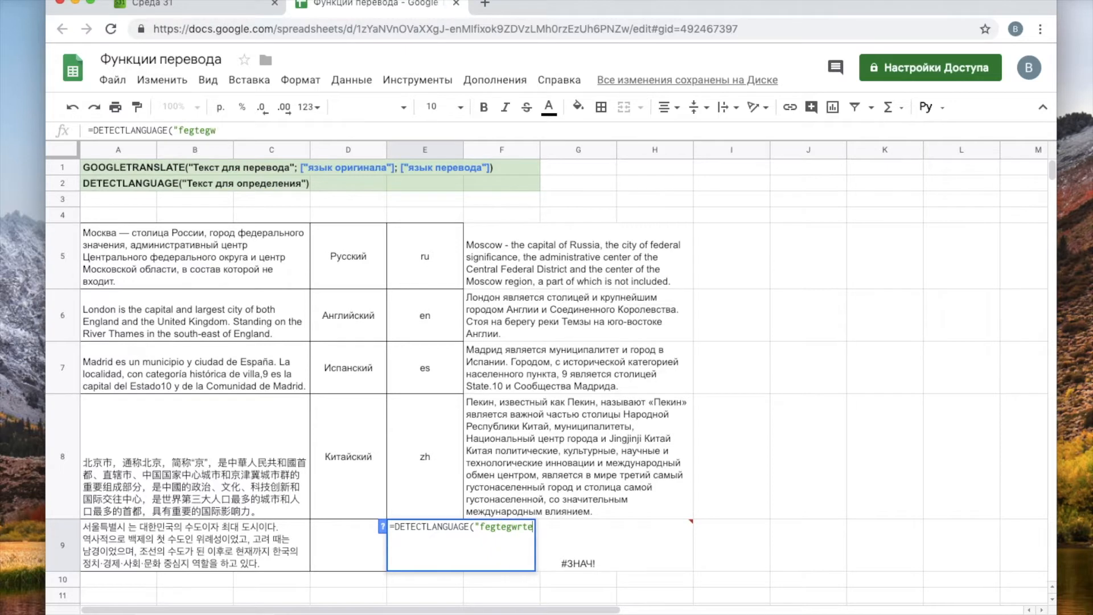
{"action": "key", "text": "BackSpace"}
{"action": "key", "text": "BackSpace"}
{"action": "key", "text": "BackSpace"}
{"action": "key", "text": "BackSpace"}
{"action": "key", "text": "BackSpace"}
{"action": "key", "text": "BackSpace"}
{"action": "key", "text": "BackSpace"}
{"action": "key", "text": "BackSpace"}
{"action": "key", "text": "BackSpace"}
{"action": "key", "text": "BackSpace"}
{"action": "key", "text": "BackSpace"}
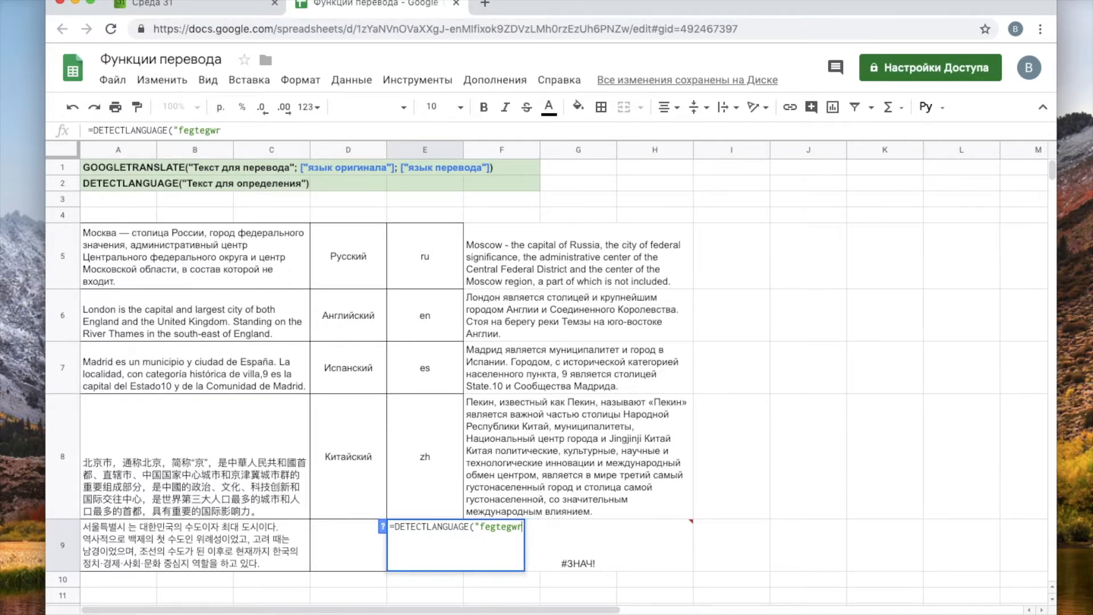
{"action": "key", "text": "BackSpace"}
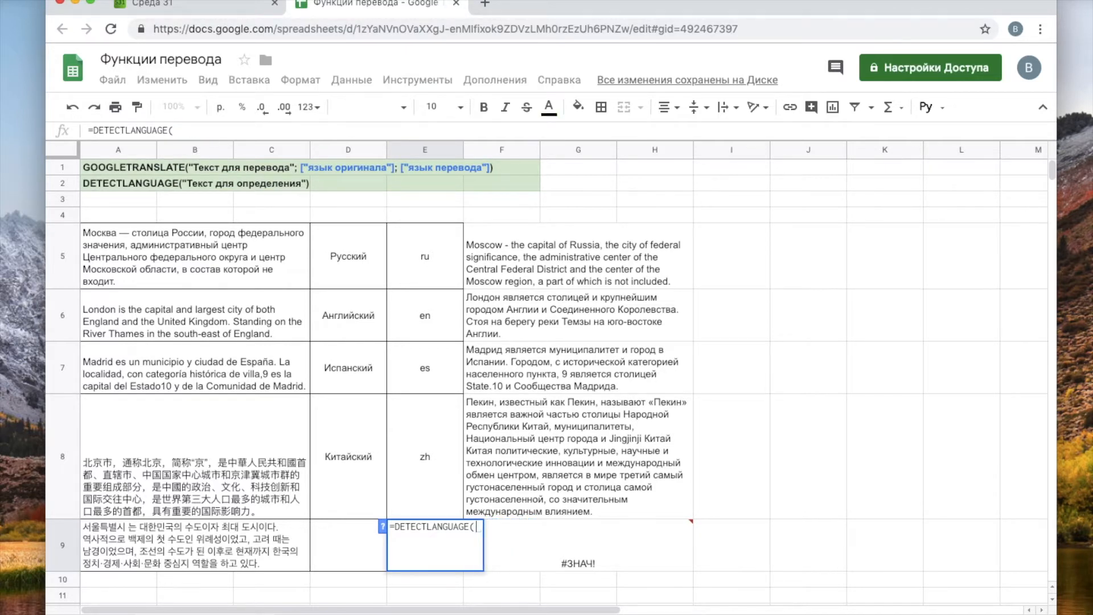
{"action": "left_click", "coordinate": [101, 535]}
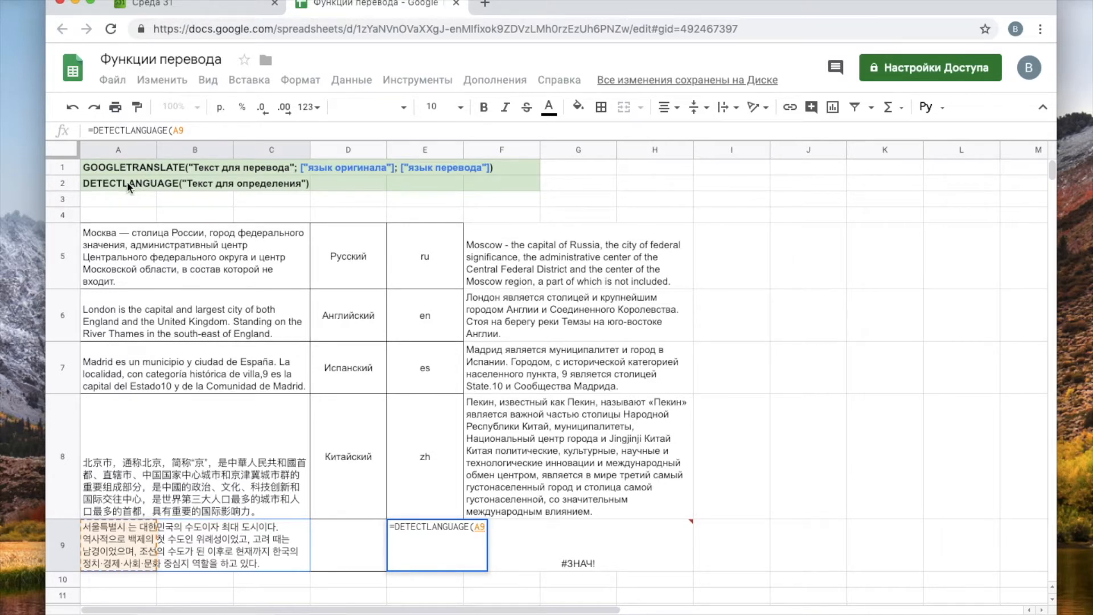
{"action": "type", "text": ")"}
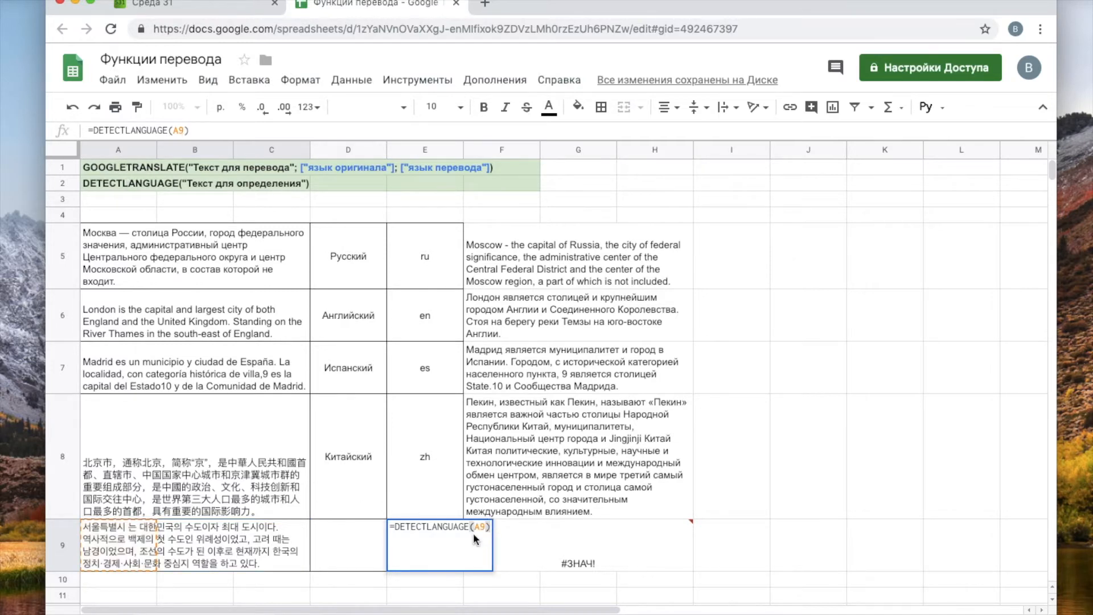
{"action": "key", "text": "Return"}
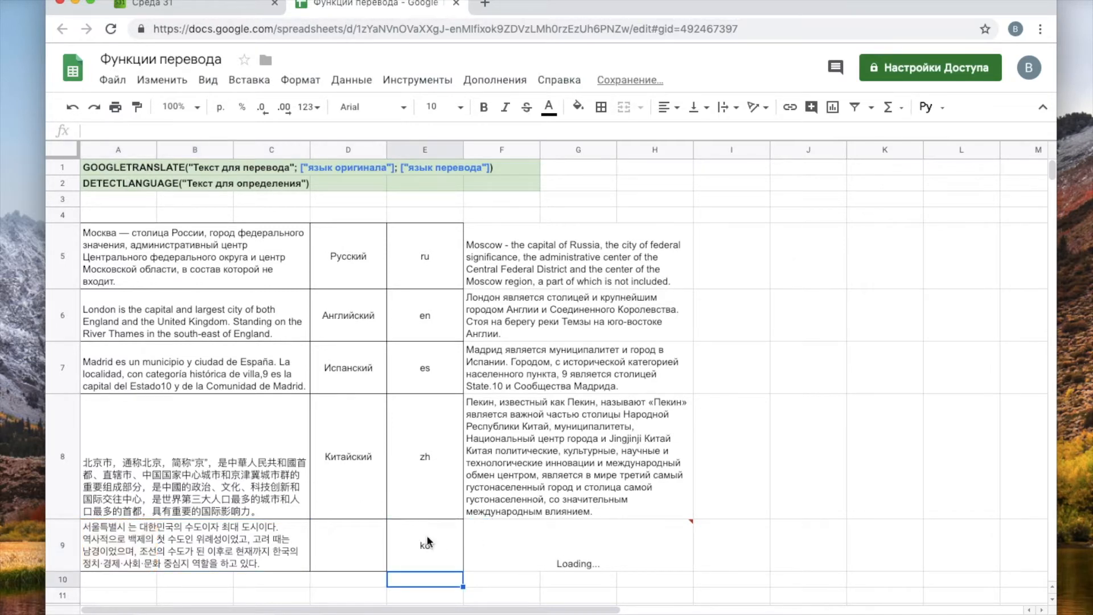
{"action": "left_click", "coordinate": [428, 541]}
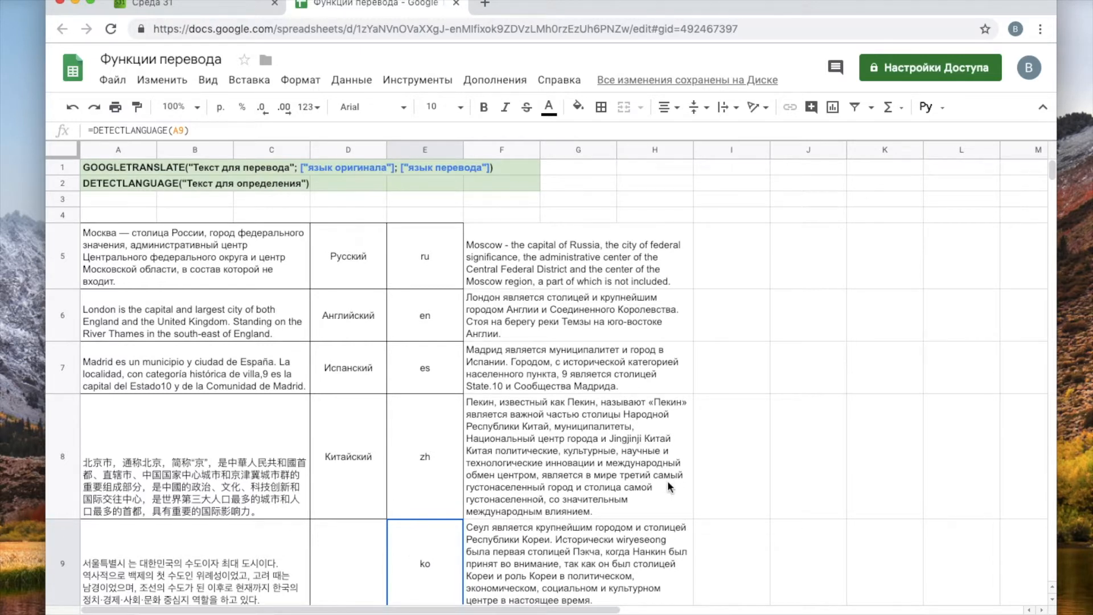
{"action": "scroll", "coordinate": [586, 490], "scroll_direction": "down", "scroll_amount": 1}
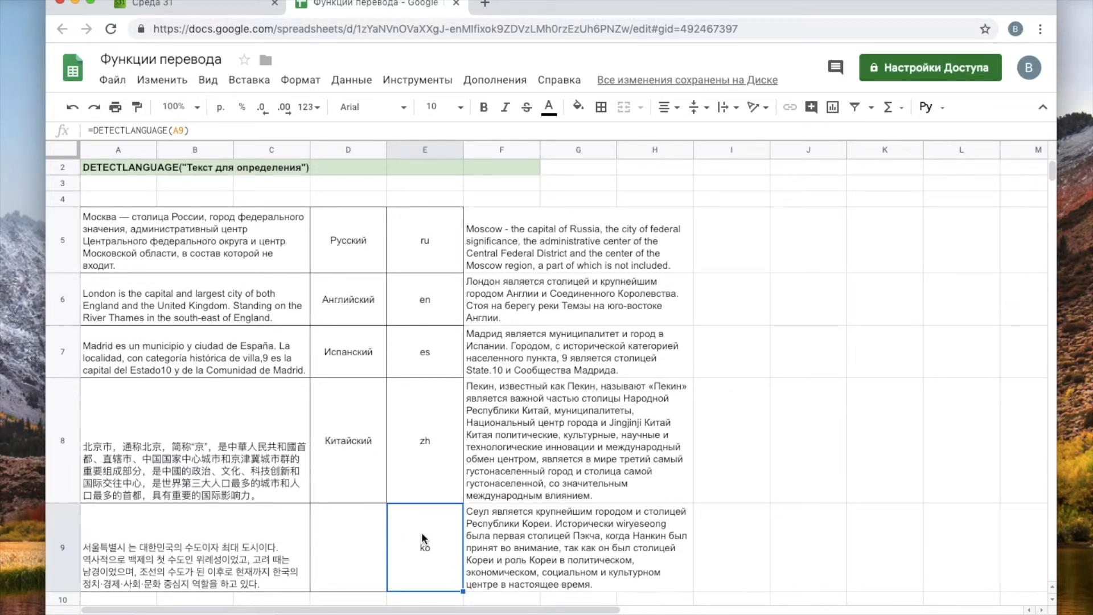
- Type Корейский as D9's language name and check F9's Russian Seoul translation
{"action": "left_click", "coordinate": [343, 534]}
{"action": "type", "text": "Rjht"}
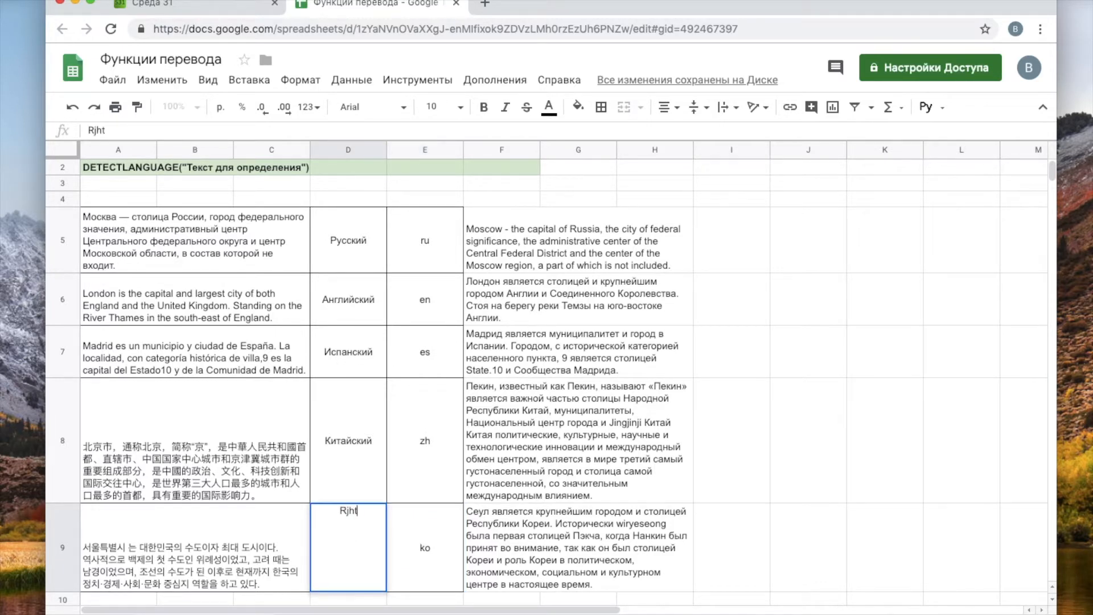
{"action": "key", "text": "BackSpace"}
{"action": "key", "text": "BackSpace"}
{"action": "key", "text": "BackSpace"}
{"action": "key", "text": "BackSpace"}
{"action": "type", "text": "Корейский"}
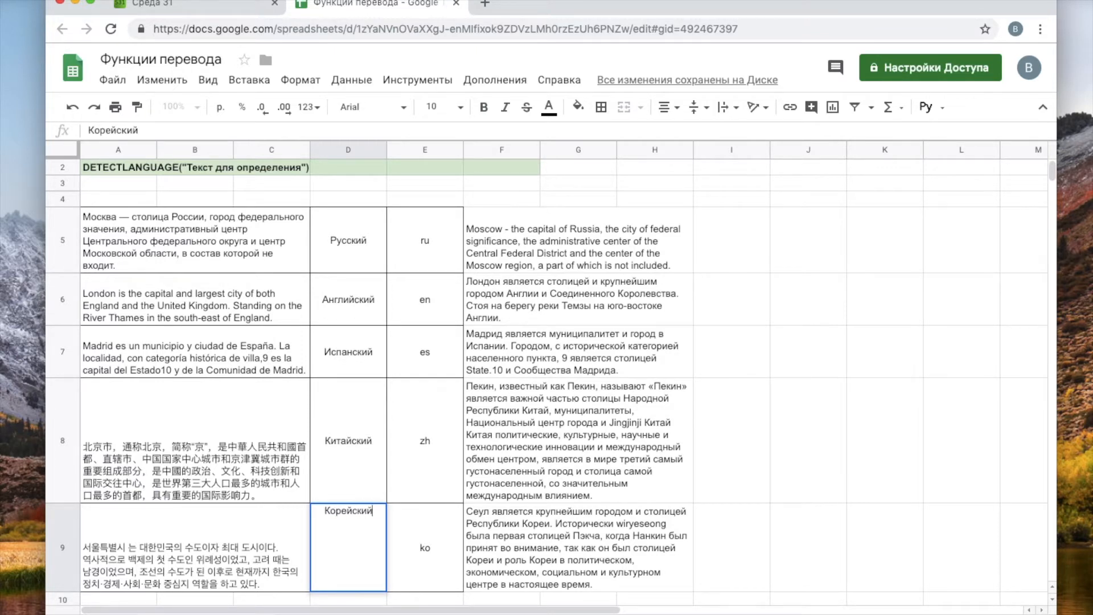
{"action": "key", "text": "Return"}
{"action": "left_click", "coordinate": [605, 544]}
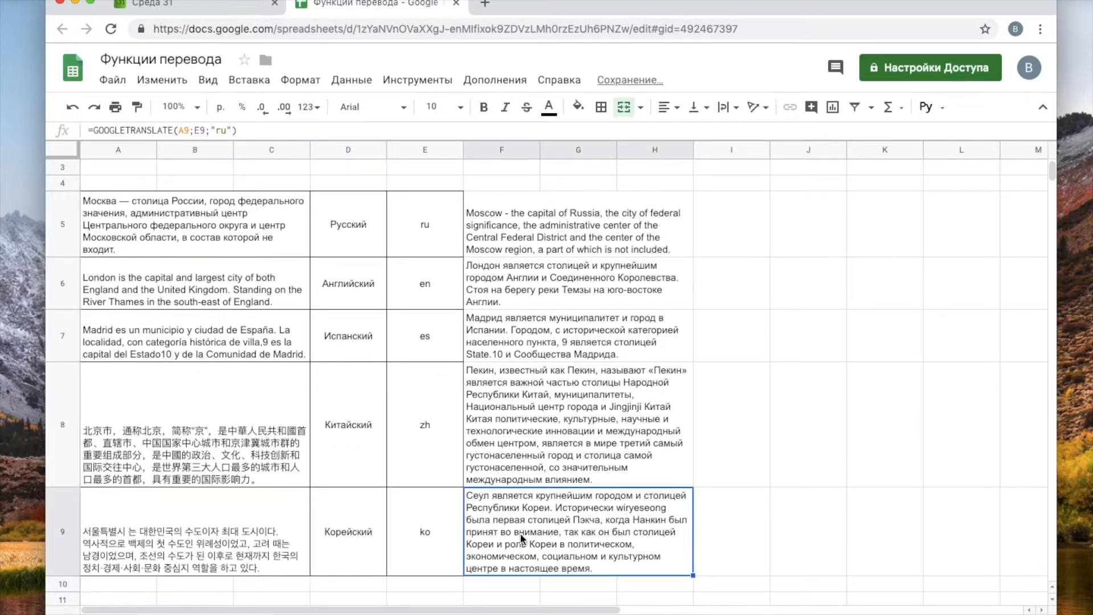
{"action": "double_click", "coordinate": [539, 520]}
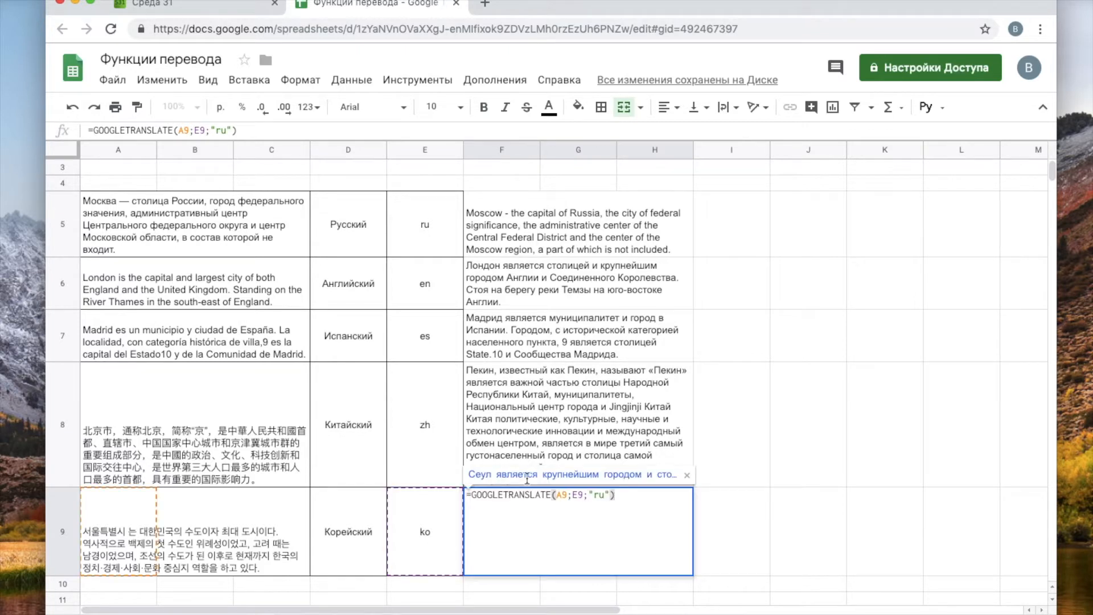
{"action": "left_click", "coordinate": [728, 532]}
{"action": "left_click", "coordinate": [523, 524]}
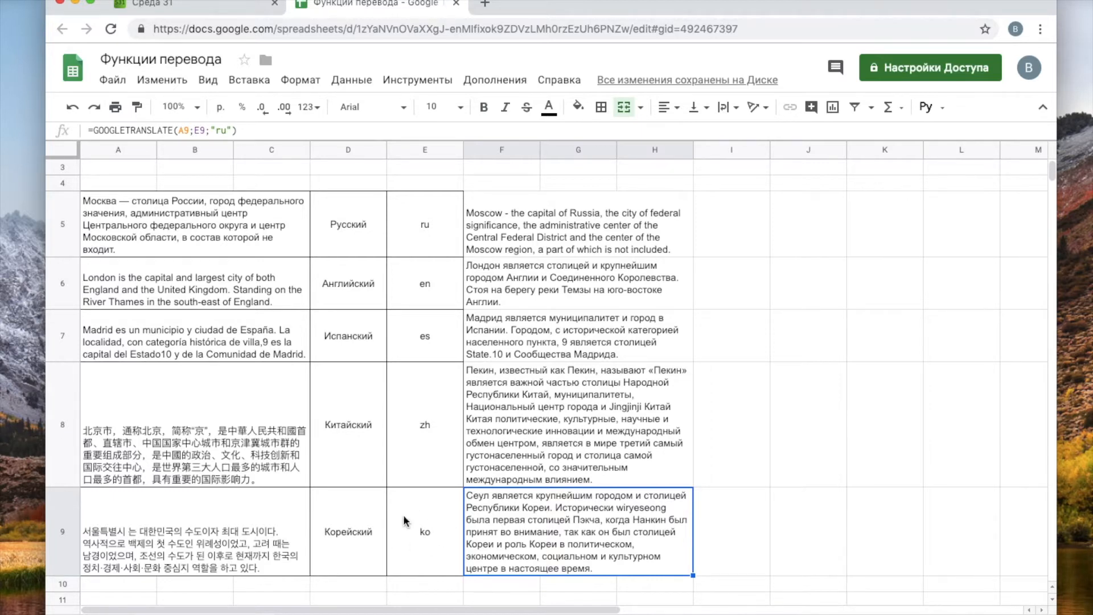
{"action": "double_click", "coordinate": [563, 513]}
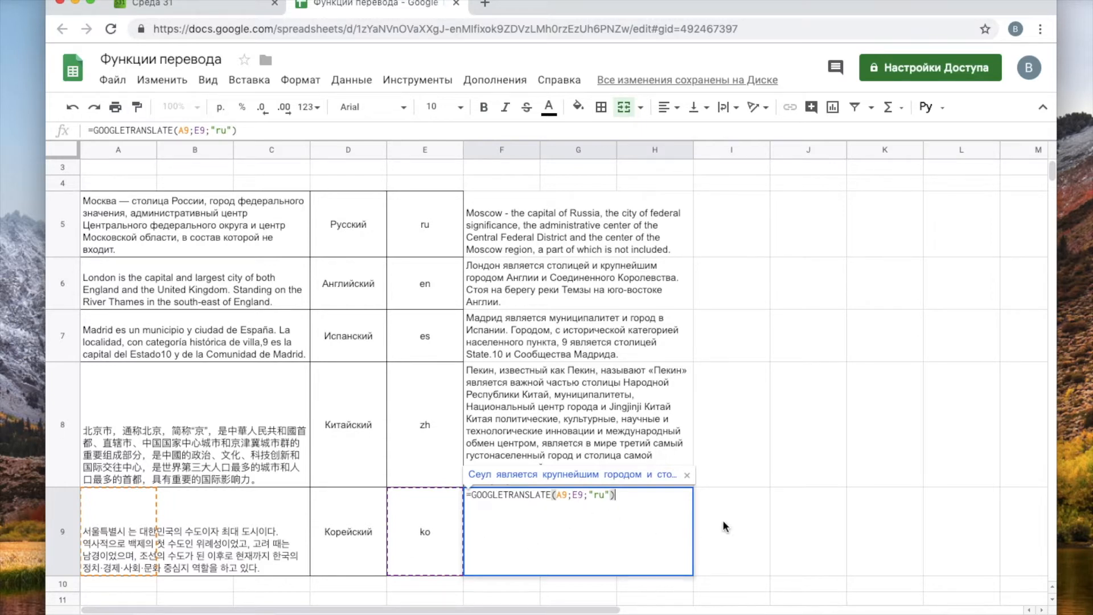
{"action": "left_click", "coordinate": [744, 512]}
{"action": "left_click", "coordinate": [522, 539]}
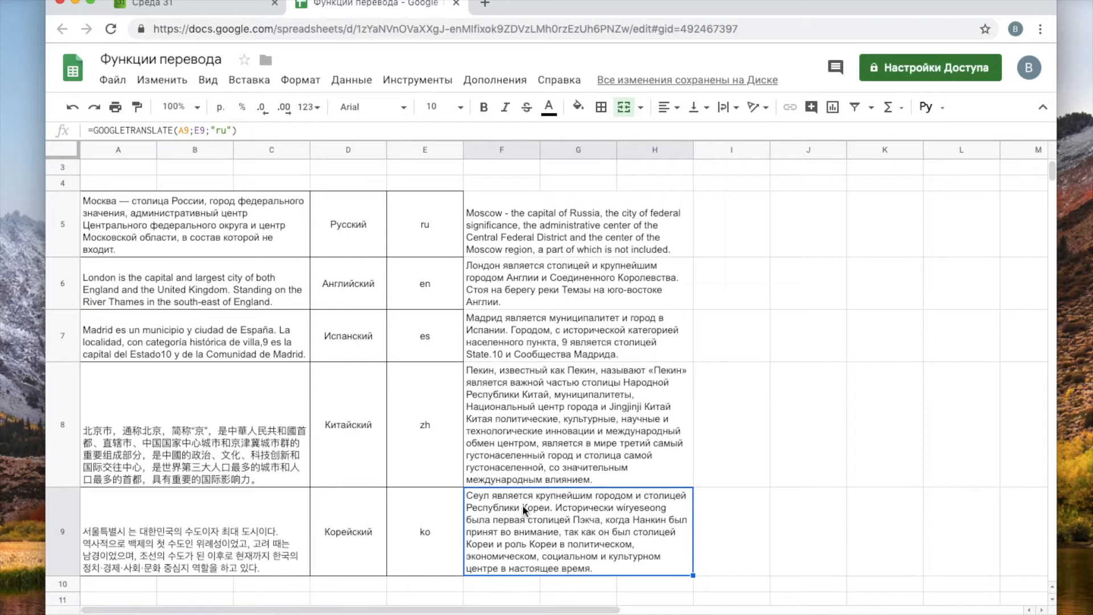
{"action": "double_click", "coordinate": [524, 526]}
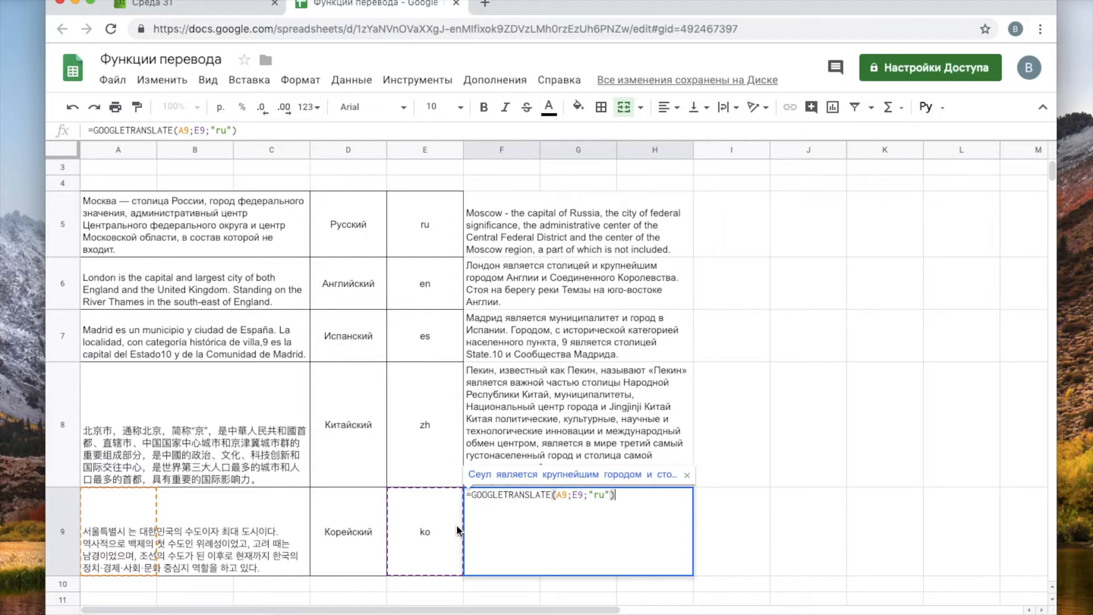
{"action": "left_click", "coordinate": [726, 538]}
{"action": "left_click", "coordinate": [426, 536]}
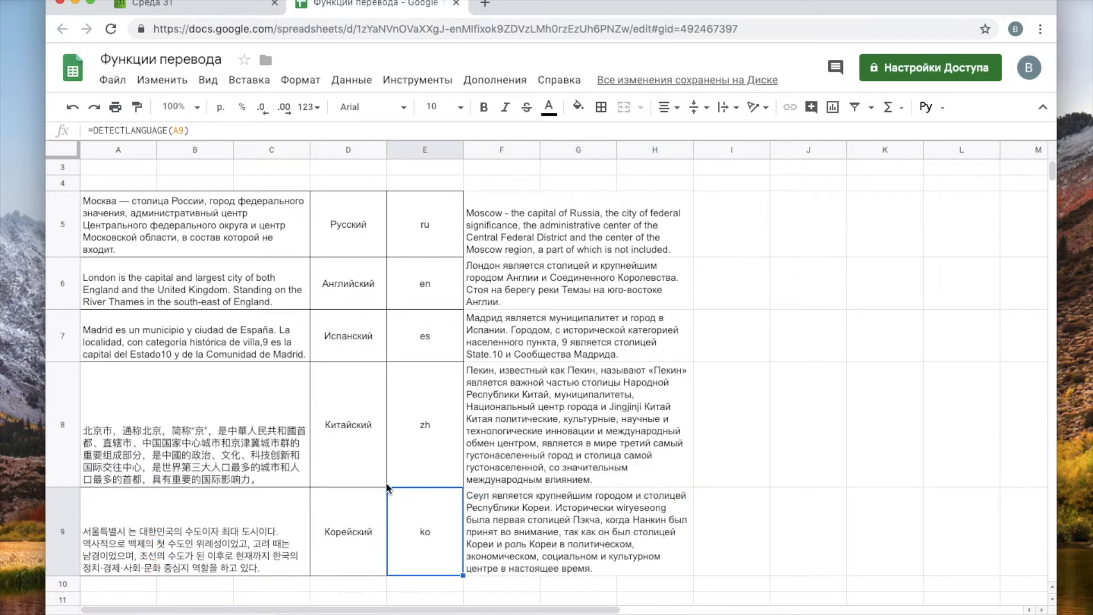
{"action": "double_click", "coordinate": [406, 511]}
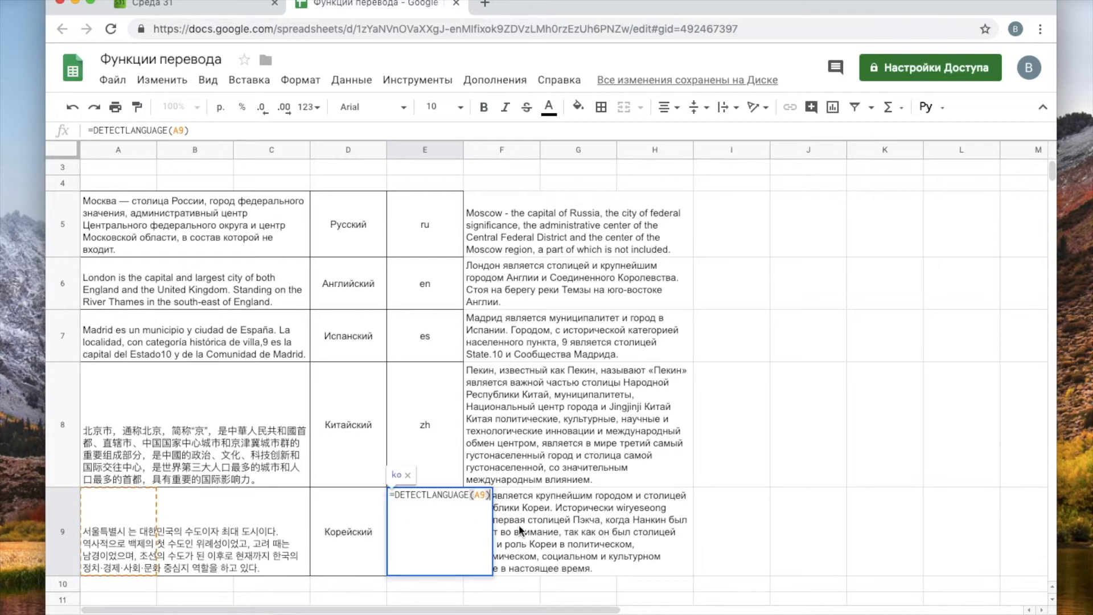
- Clear E9 and change F9's formula to =GOOGLETRANSLATE(A9;DETECTLANGUAGE(A9);"ru")
{"action": "key", "text": "Escape"}
{"action": "key", "text": "Delete"}
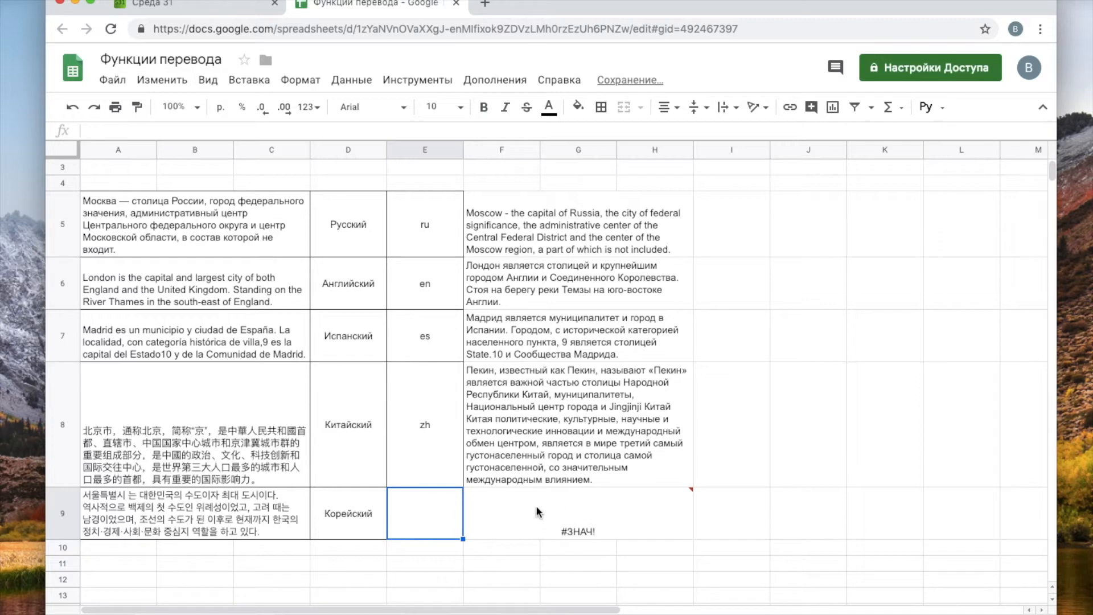
{"action": "mouse_move", "coordinate": [535, 509]}
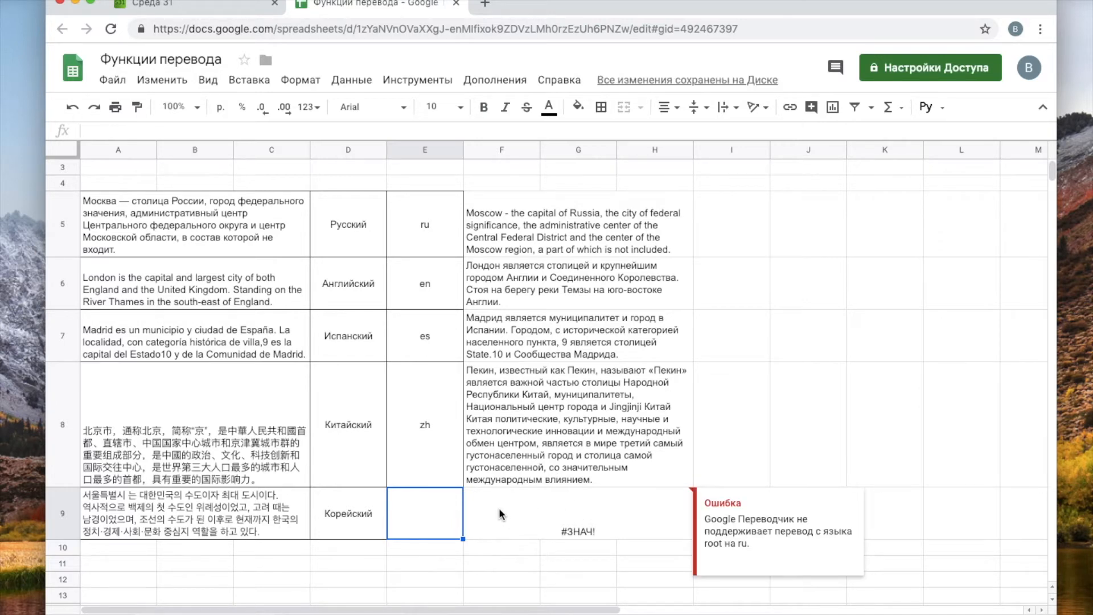
{"action": "double_click", "coordinate": [500, 514]}
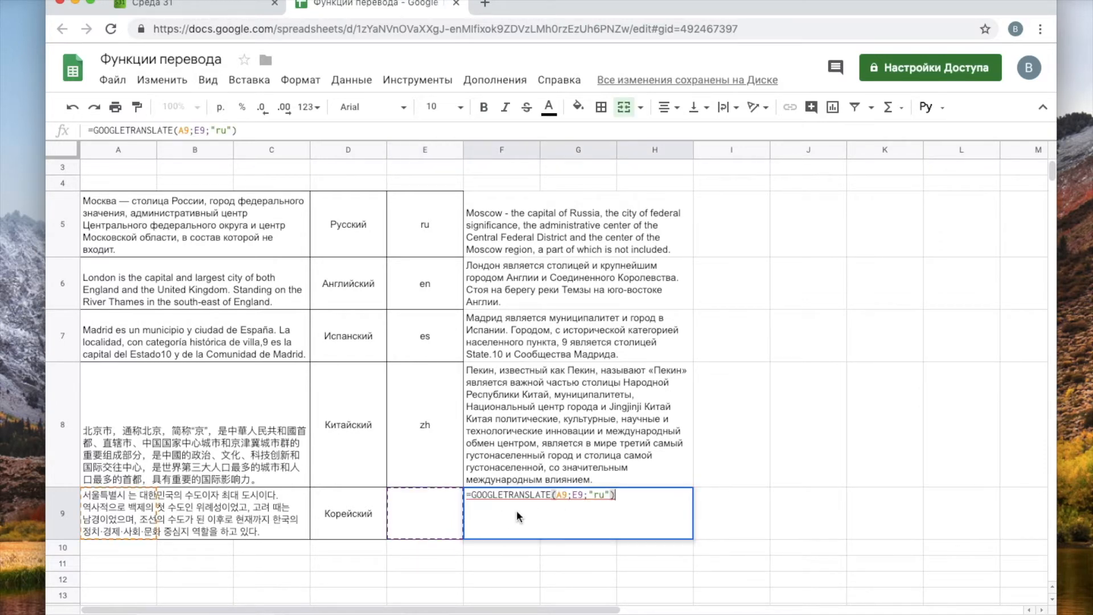
{"action": "left_click_drag", "start_coordinate": [572, 495], "coordinate": [582, 495]}
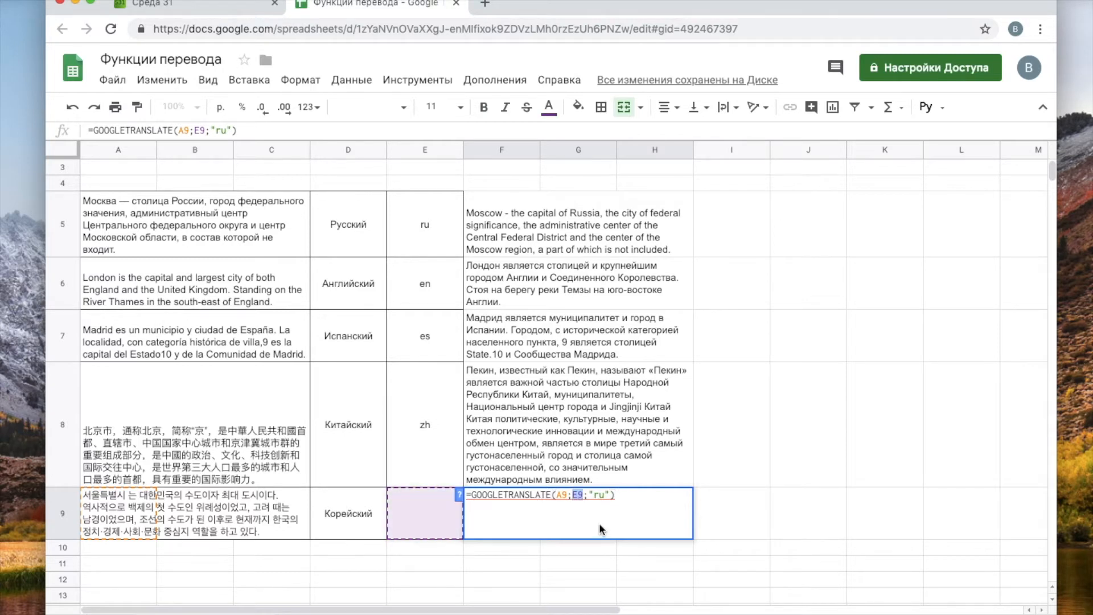
{"action": "scroll", "coordinate": [235, 450], "scroll_direction": "up", "scroll_amount": 1}
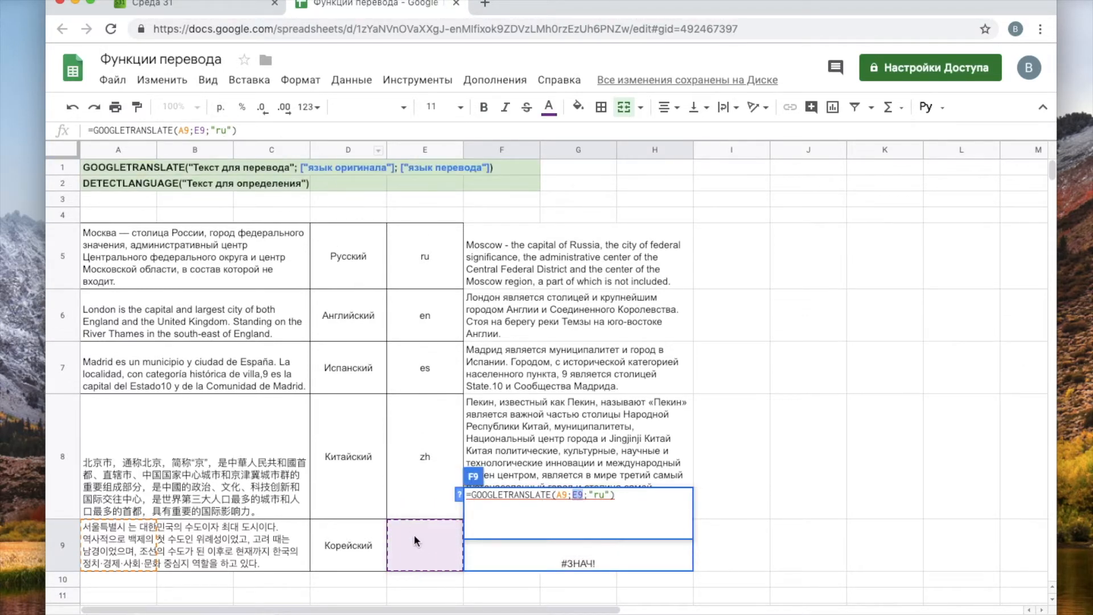
{"action": "mouse_move", "coordinate": [515, 556]}
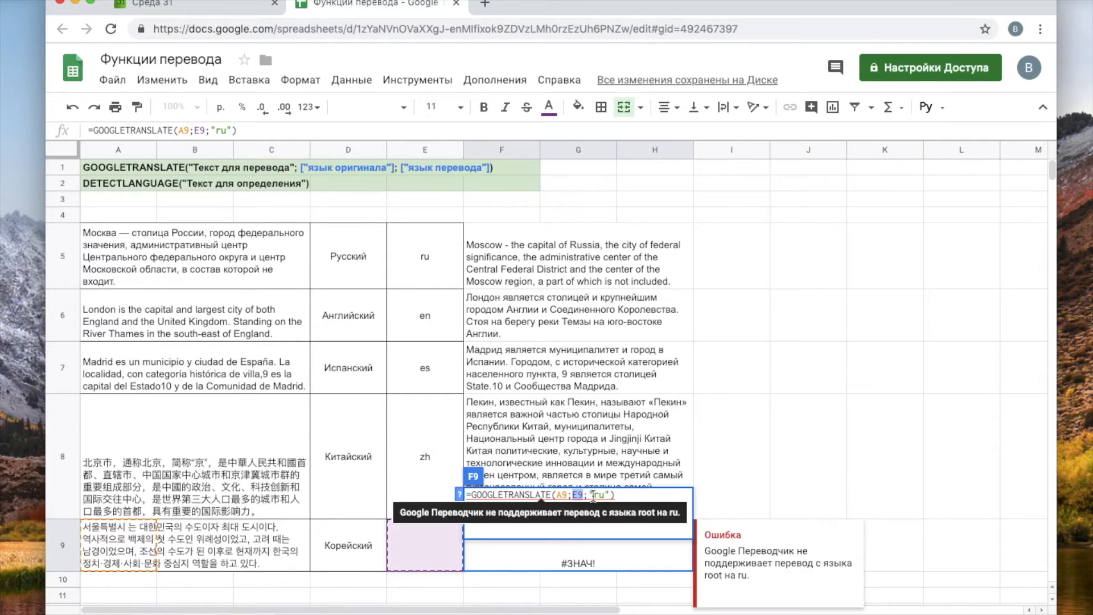
{"action": "type", "text": "de"}
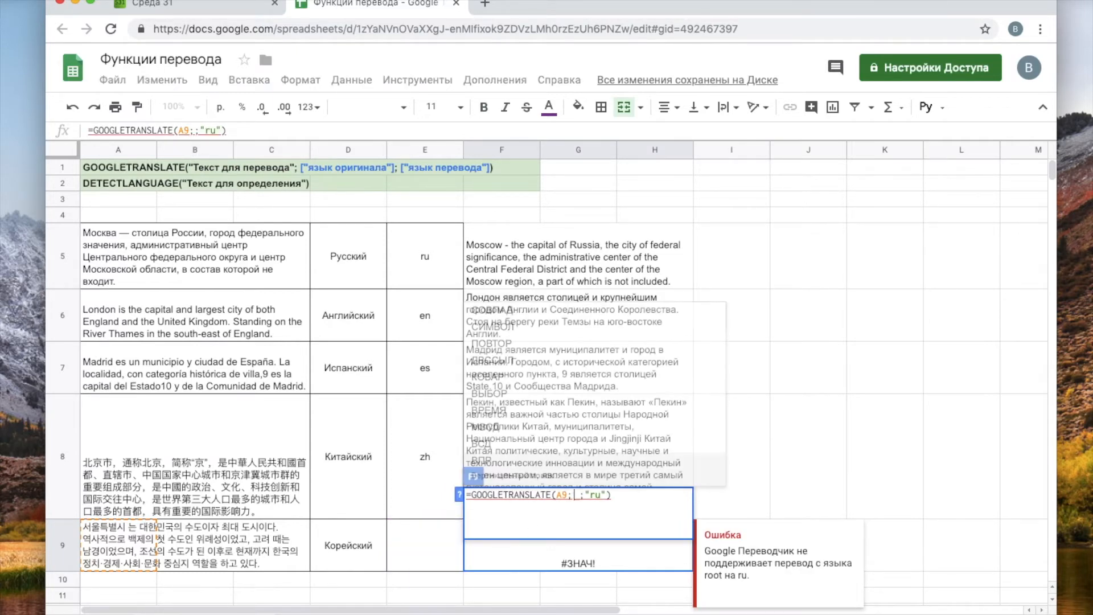
{"action": "type", "text": "te"}
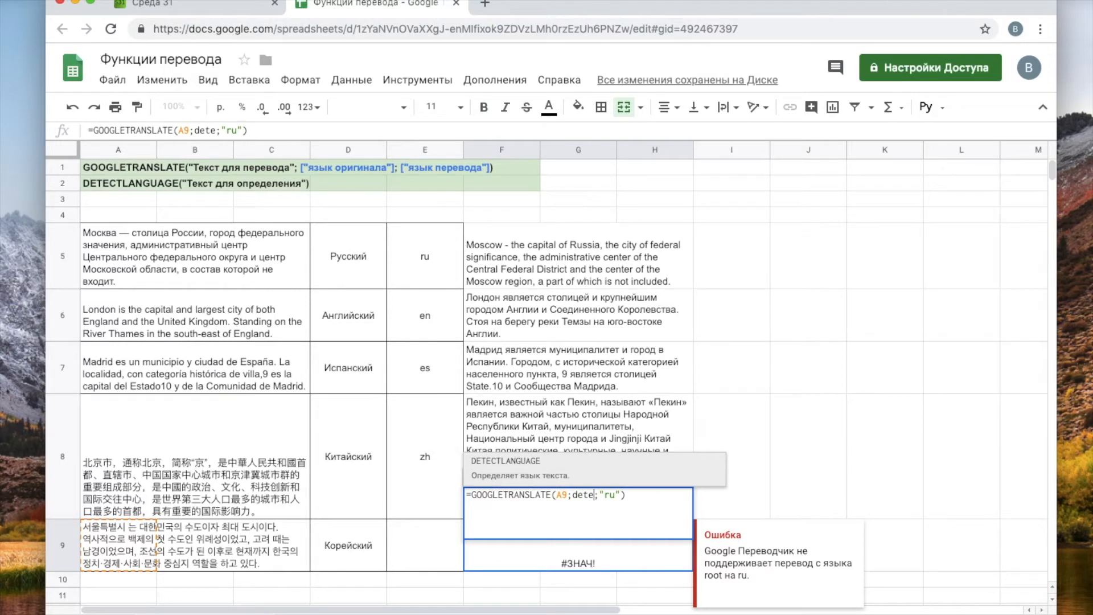
{"action": "key", "text": "Tab"}
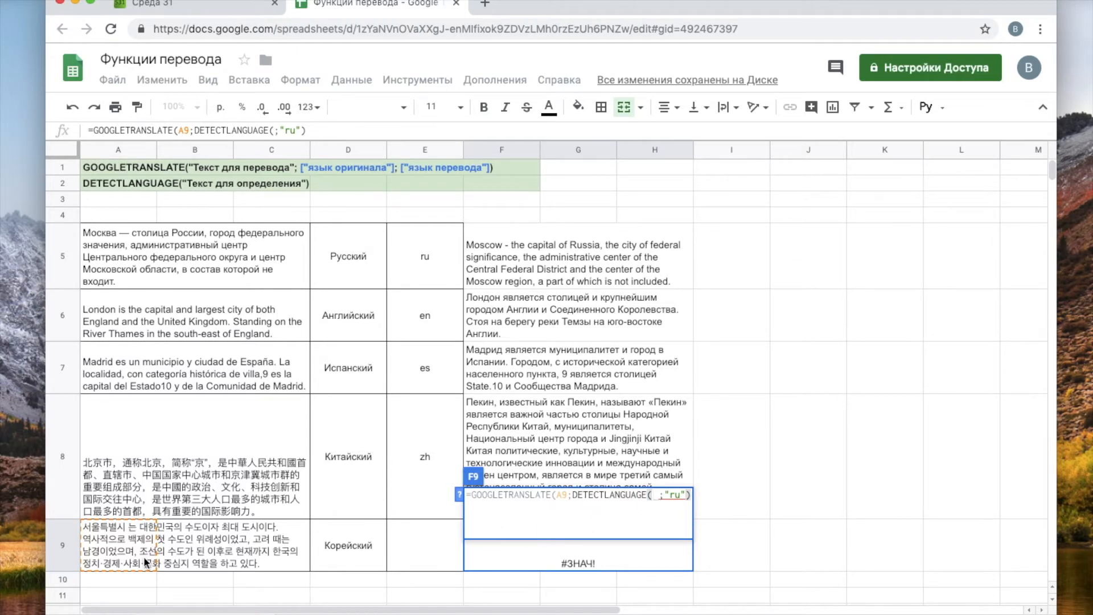
{"action": "left_click", "coordinate": [112, 545]}
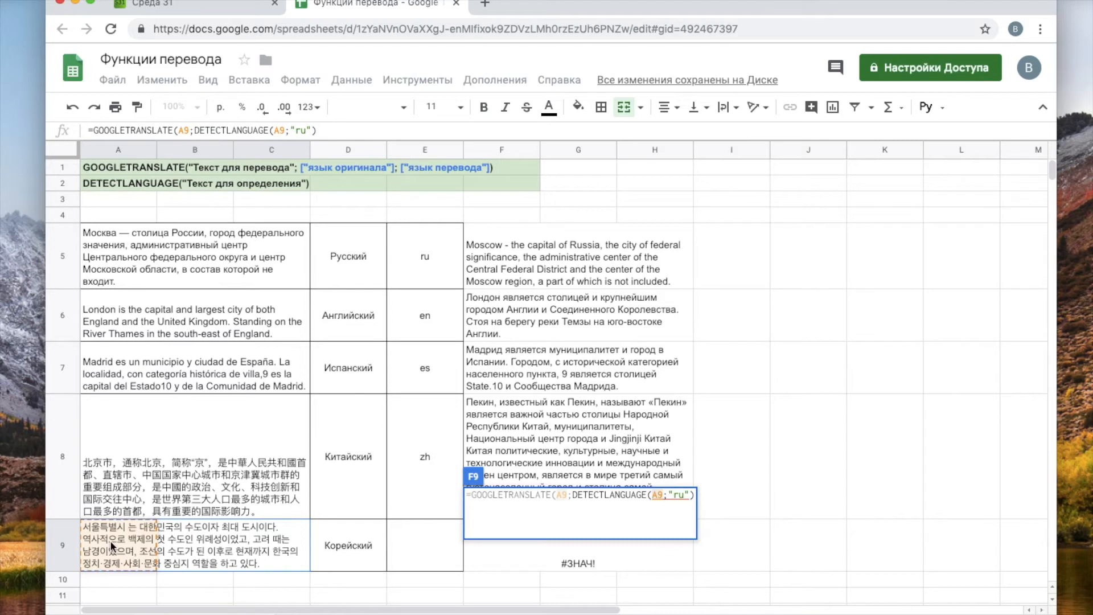
{"action": "type", "text": ")"}
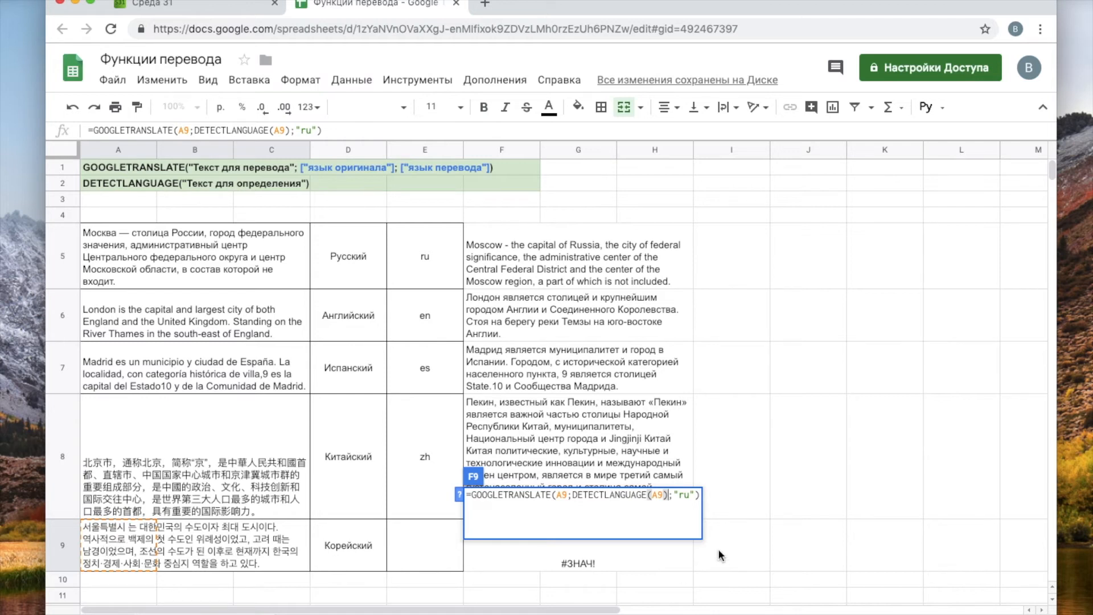
{"action": "mouse_move", "coordinate": [676, 547]}
{"action": "key", "text": "Return"}
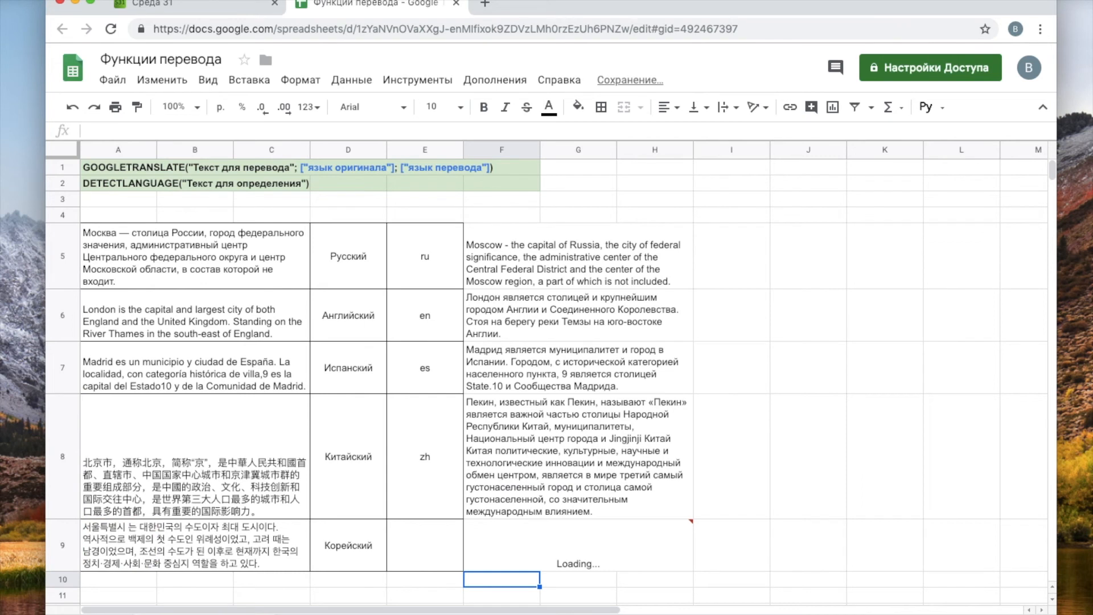
- Check F9's Russian translation, then re-enter =DETECTLANGUAGE(A9) in E9 so it shows ko
{"action": "scroll", "coordinate": [724, 422], "scroll_direction": "down", "scroll_amount": 1}
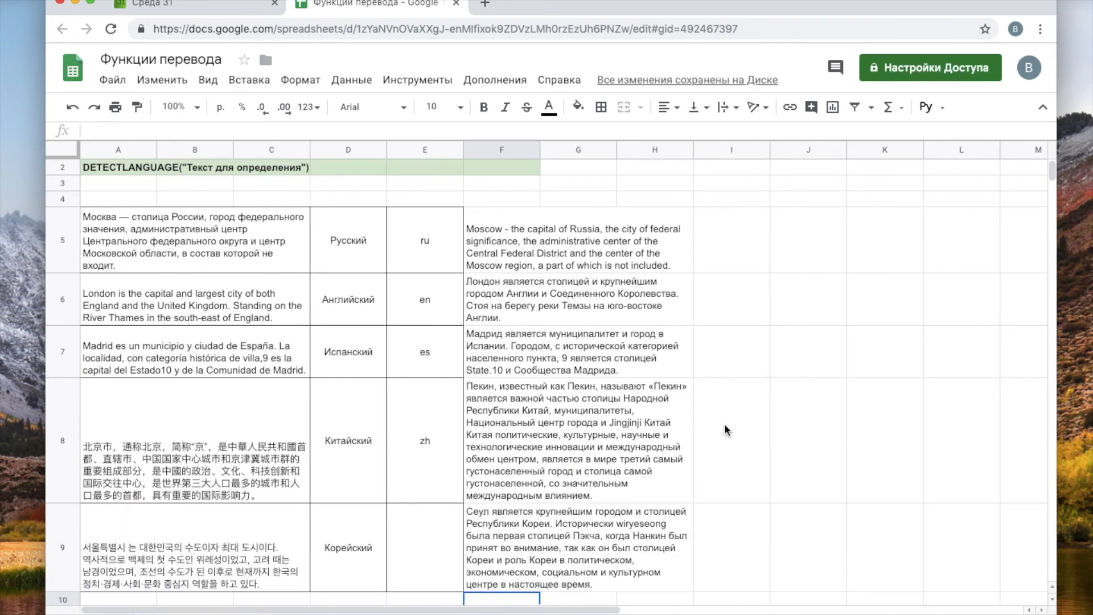
{"action": "scroll", "coordinate": [724, 422], "scroll_direction": "down", "scroll_amount": 1}
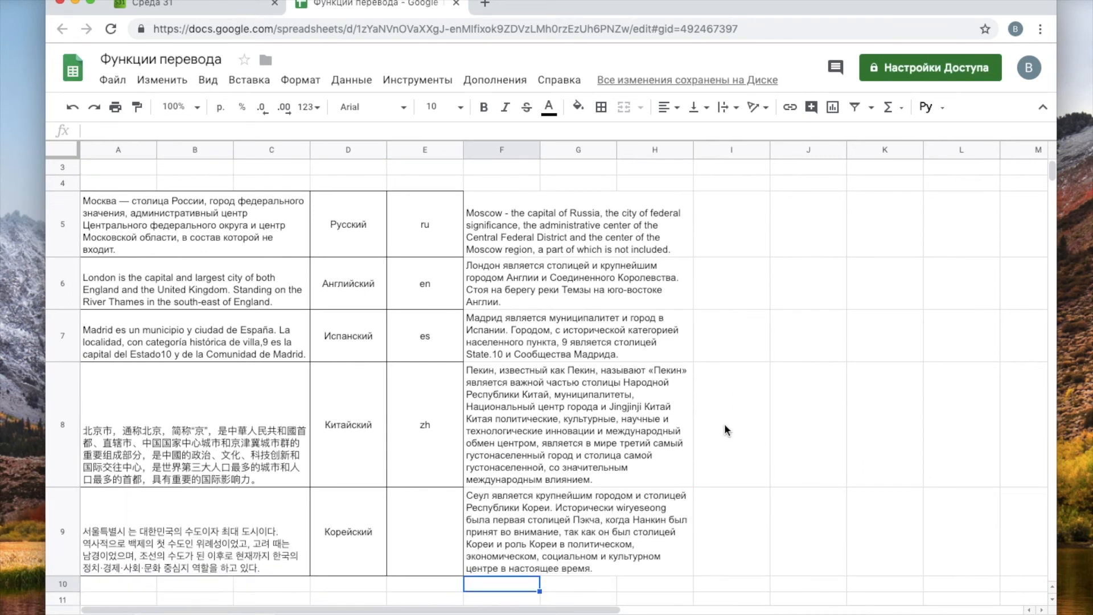
{"action": "left_click", "coordinate": [495, 518]}
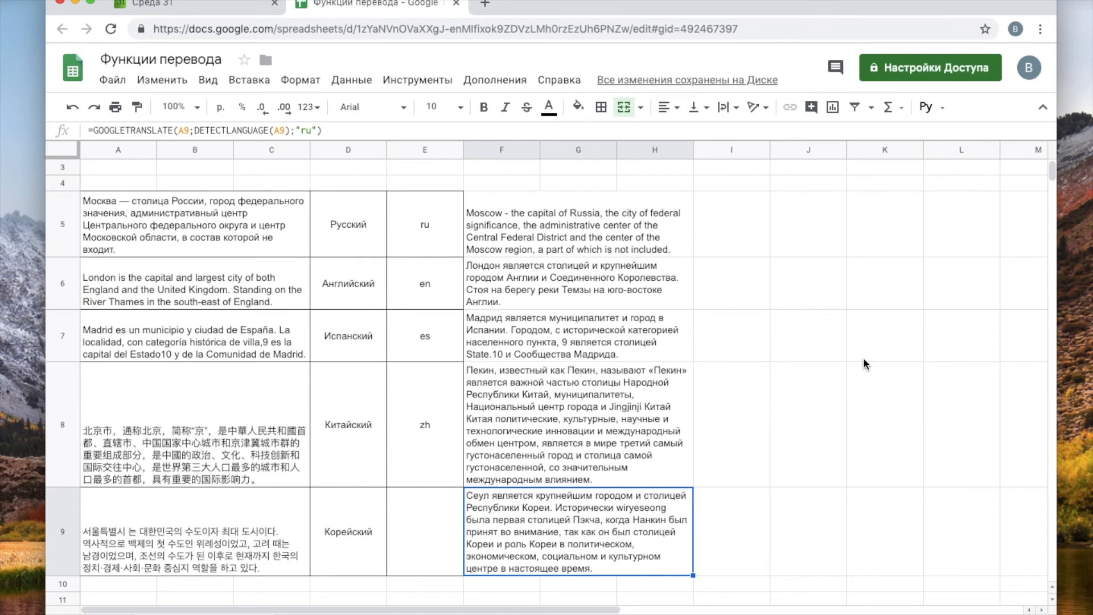
{"action": "left_click", "coordinate": [441, 519]}
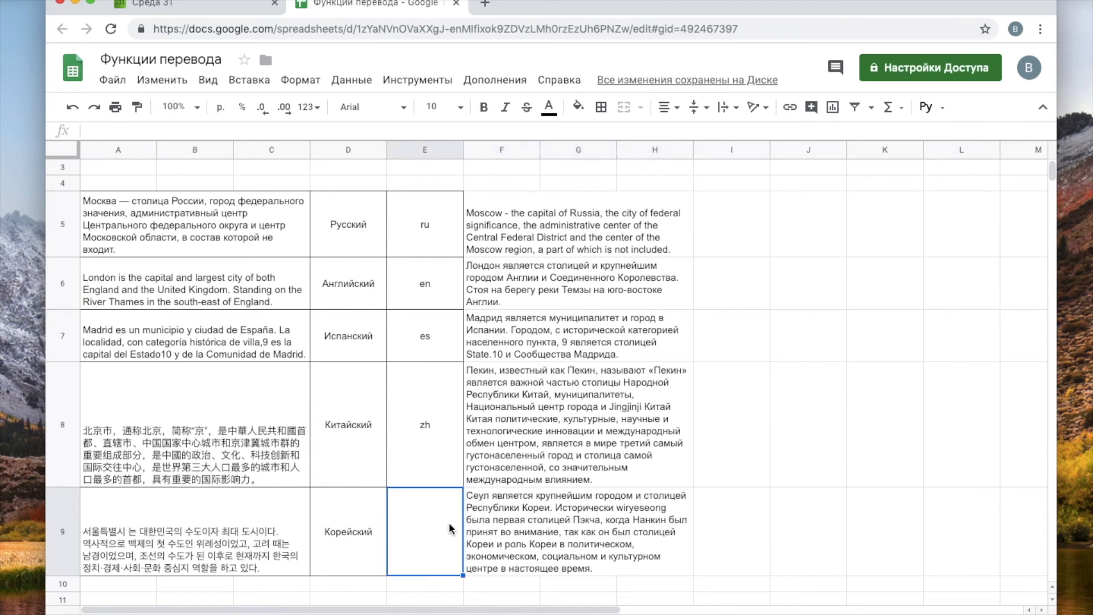
{"action": "type", "text": "=det"}
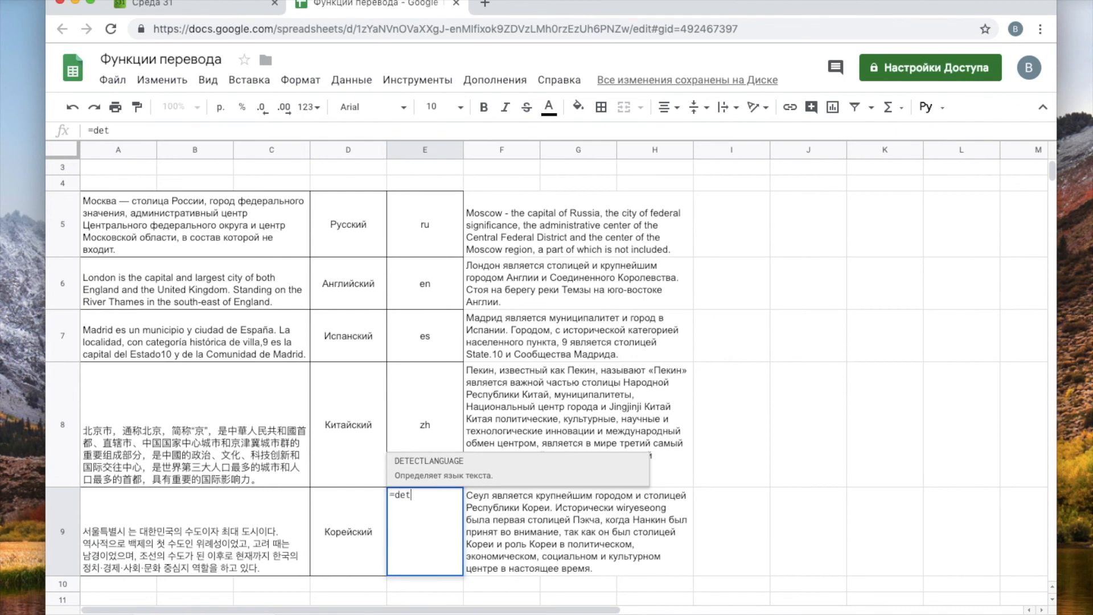
{"action": "type", "text": "e"}
{"action": "key", "text": "Tab"}
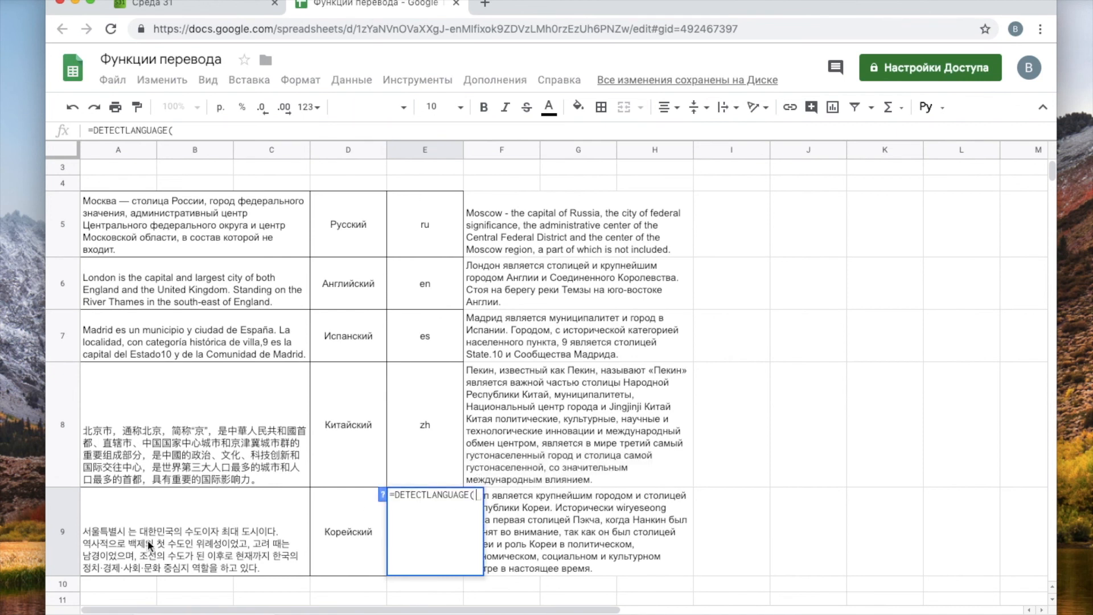
{"action": "left_click", "coordinate": [112, 543]}
{"action": "key", "text": "Return"}
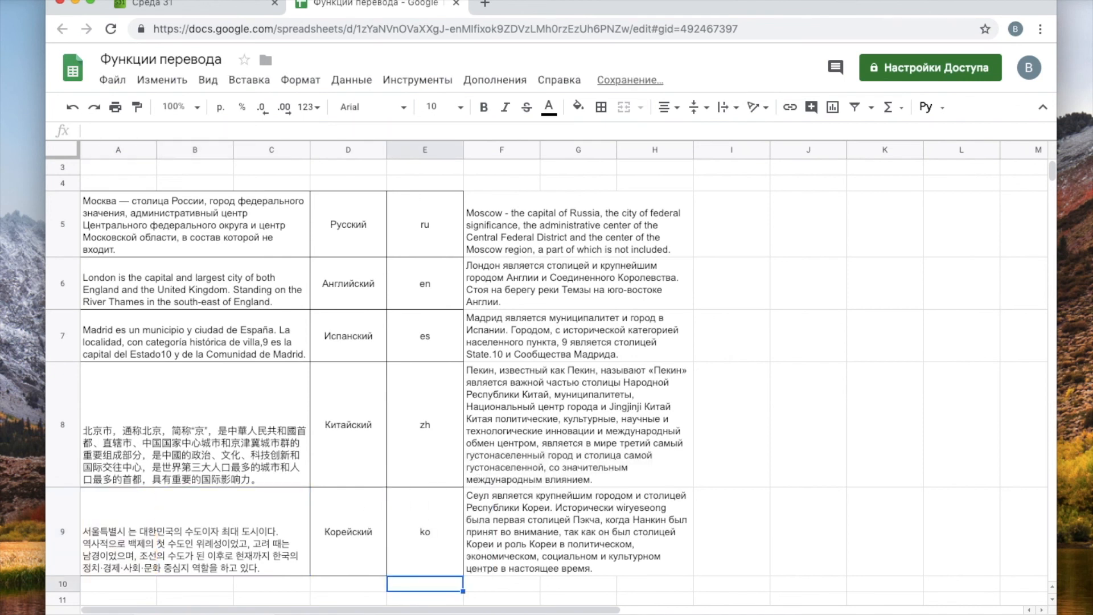